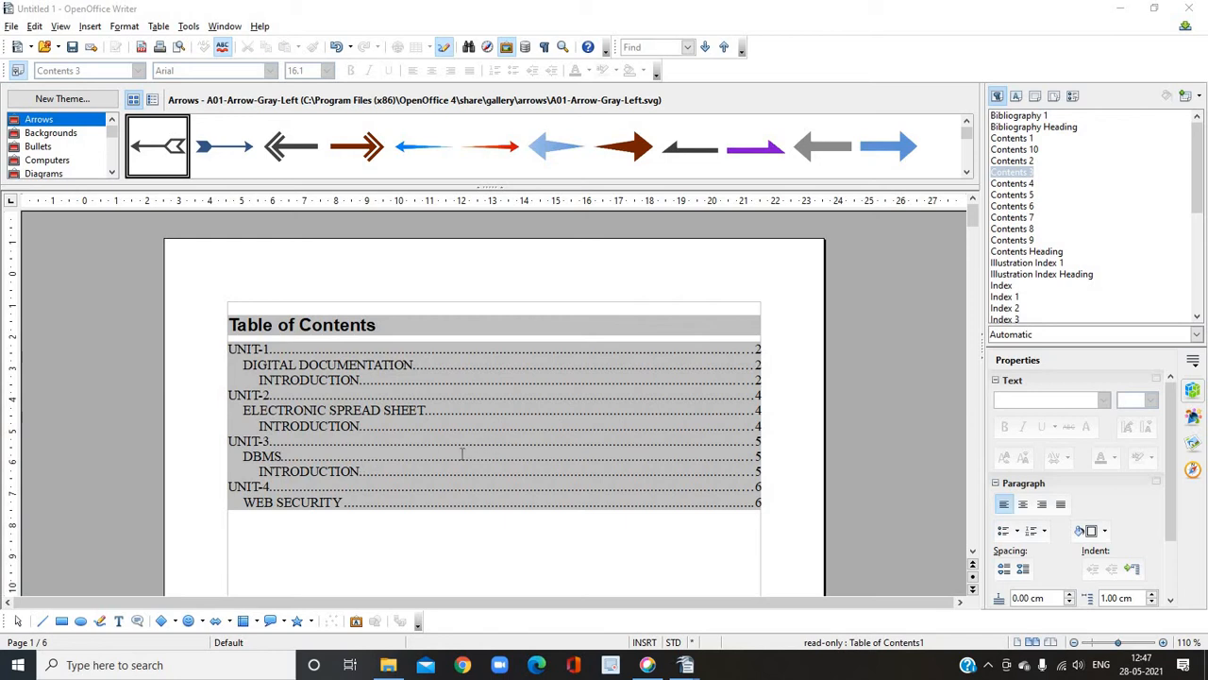
Add a header to the document's Default page style, above the table of contents
{"action": "scroll", "coordinate": [489, 421], "scroll_direction": "down", "scroll_amount": 3}
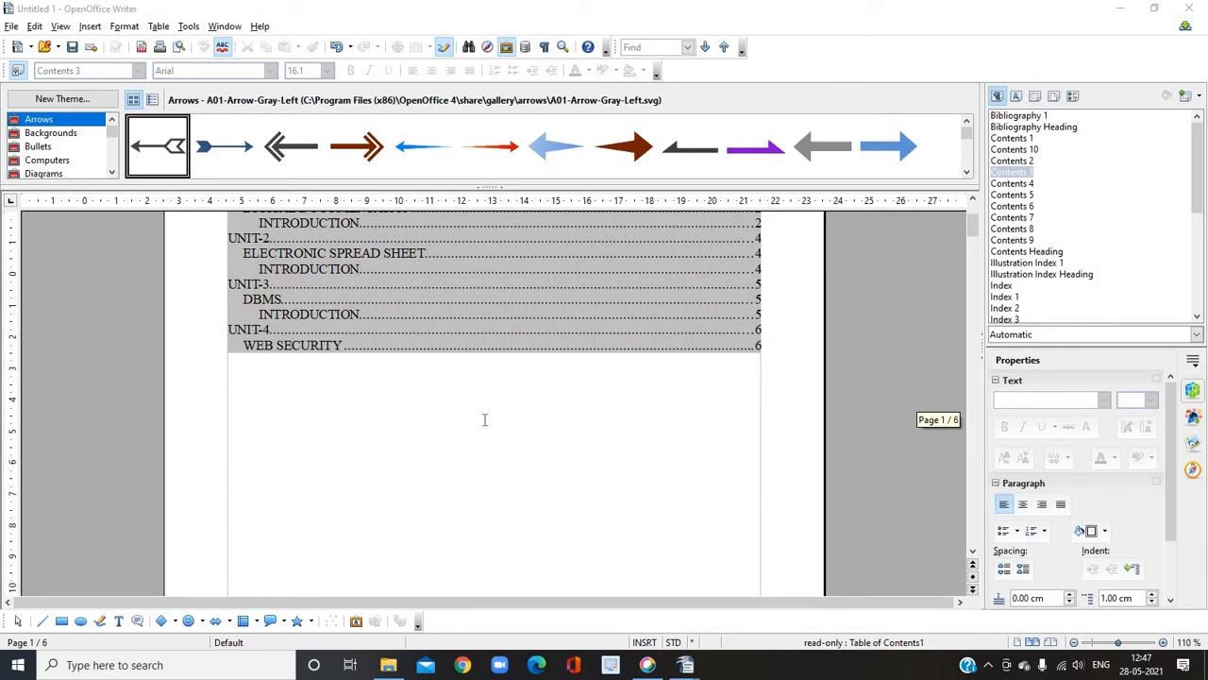
{"action": "scroll", "coordinate": [489, 421], "scroll_direction": "up", "scroll_amount": 3}
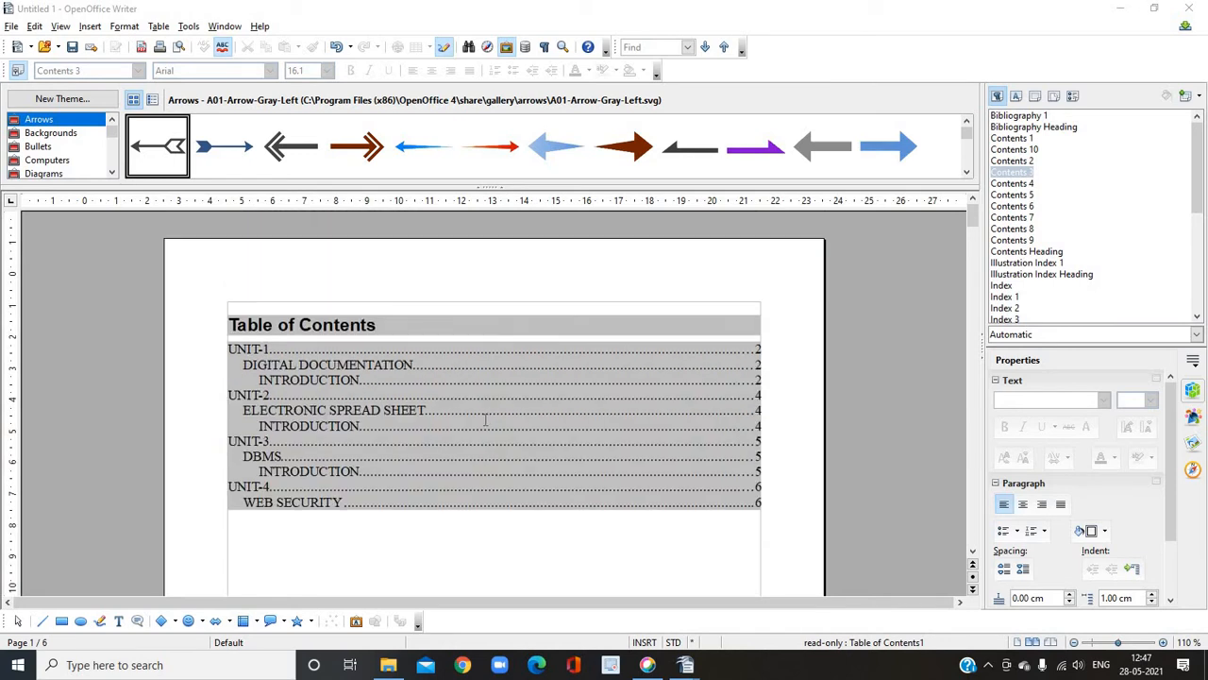
{"action": "left_click", "coordinate": [92, 25]}
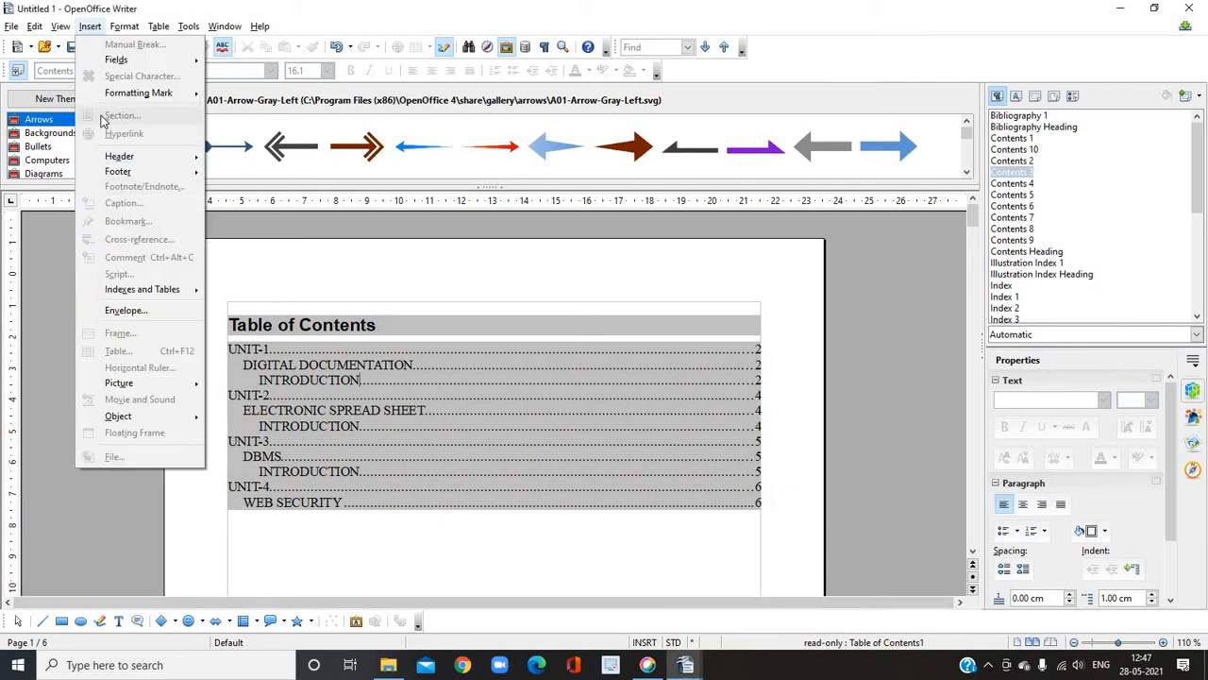
{"action": "mouse_move", "coordinate": [133, 163]}
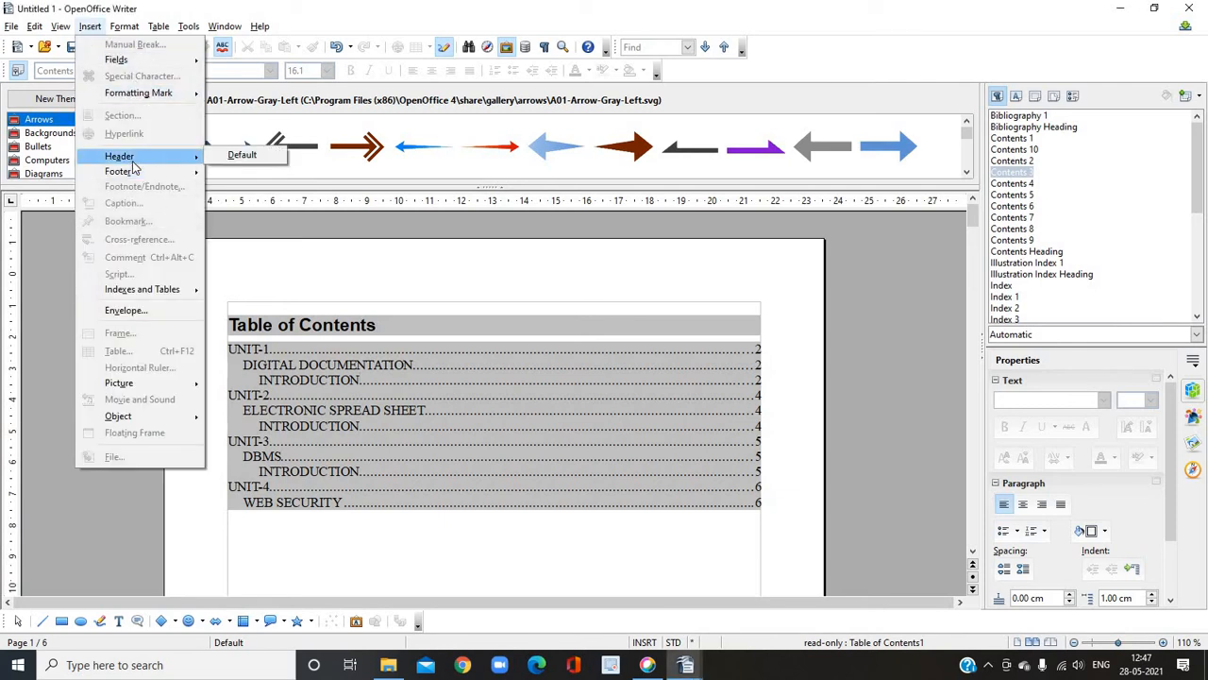
{"action": "left_click", "coordinate": [224, 157]}
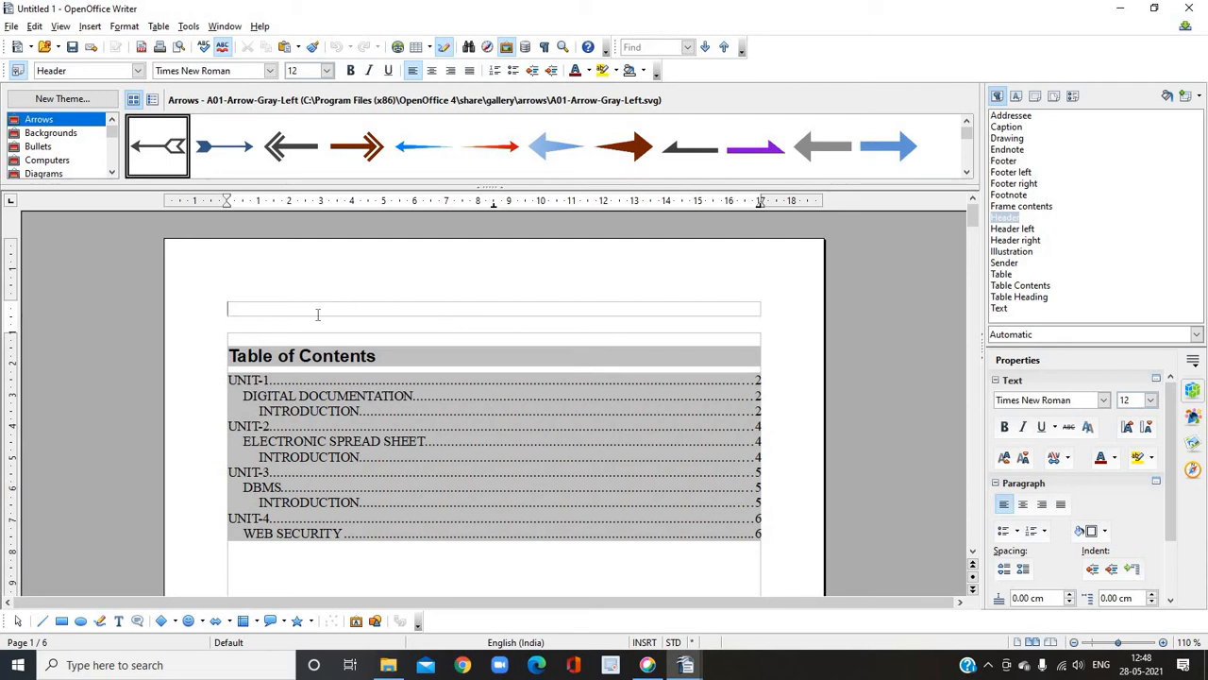
Add a footer to the pages using the Default page style
{"action": "left_click", "coordinate": [89, 28]}
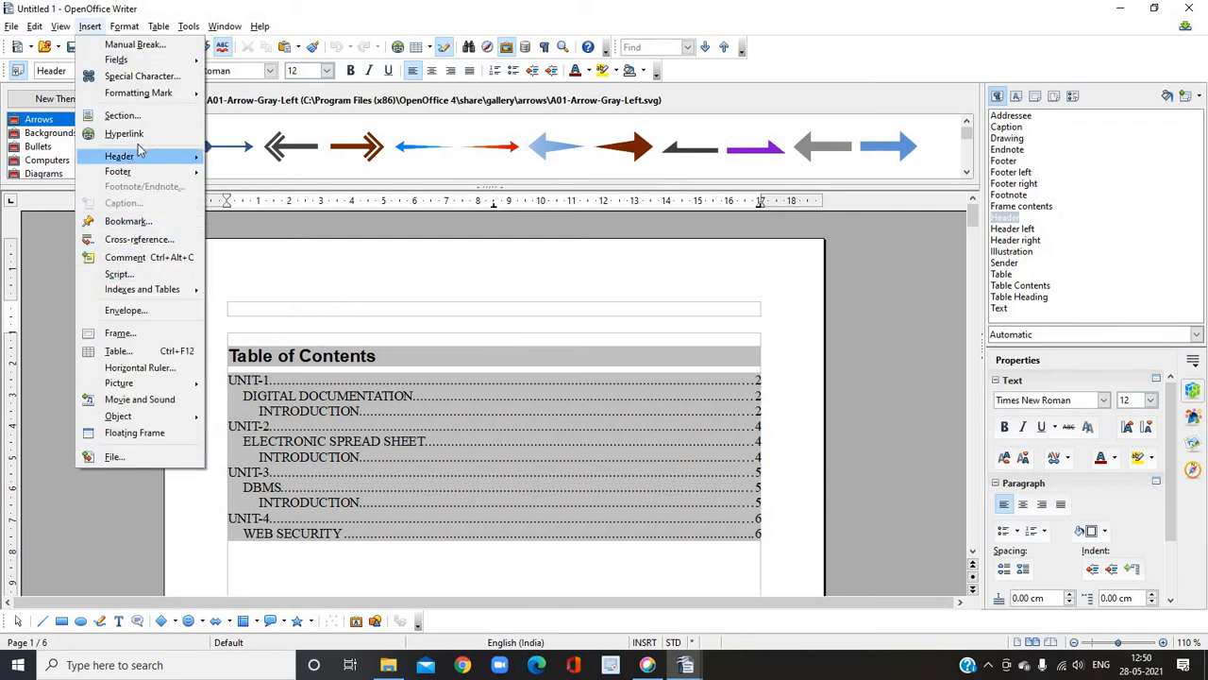
{"action": "mouse_move", "coordinate": [142, 173]}
{"action": "left_click", "coordinate": [228, 172]}
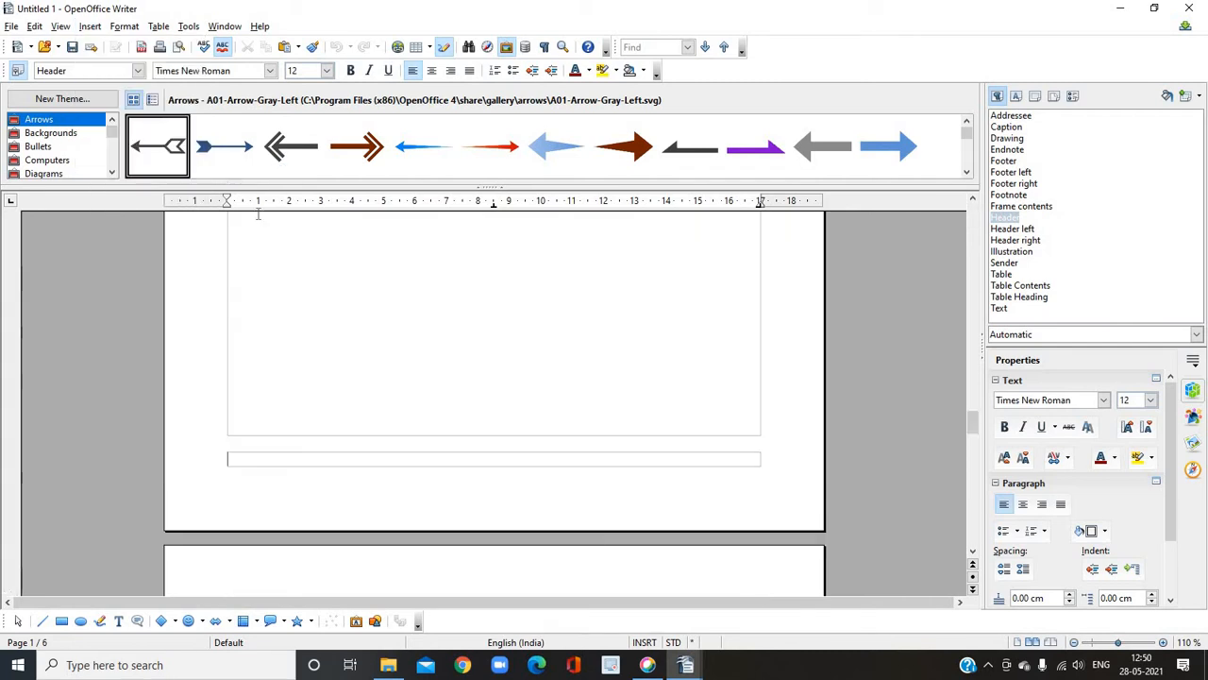
Right-align the footer paragraph and insert a Page Number field in it
{"action": "scroll", "coordinate": [596, 488], "scroll_direction": "down", "scroll_amount": 20}
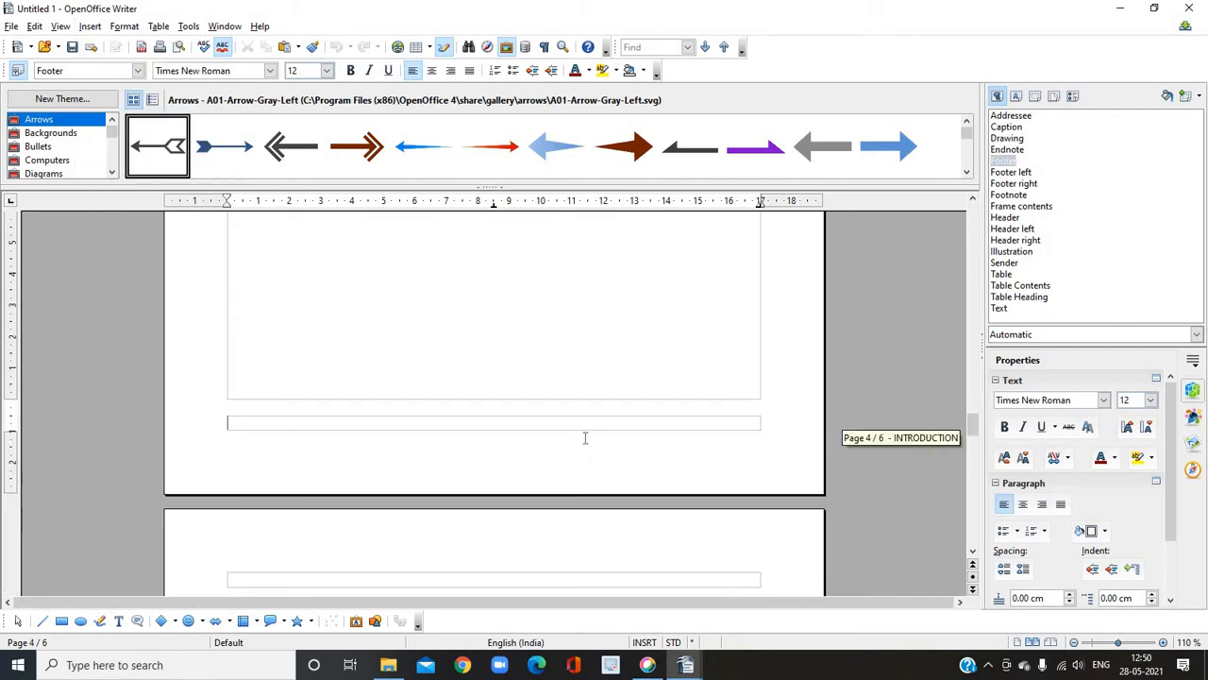
{"action": "scroll", "coordinate": [580, 439], "scroll_direction": "up", "scroll_amount": 2}
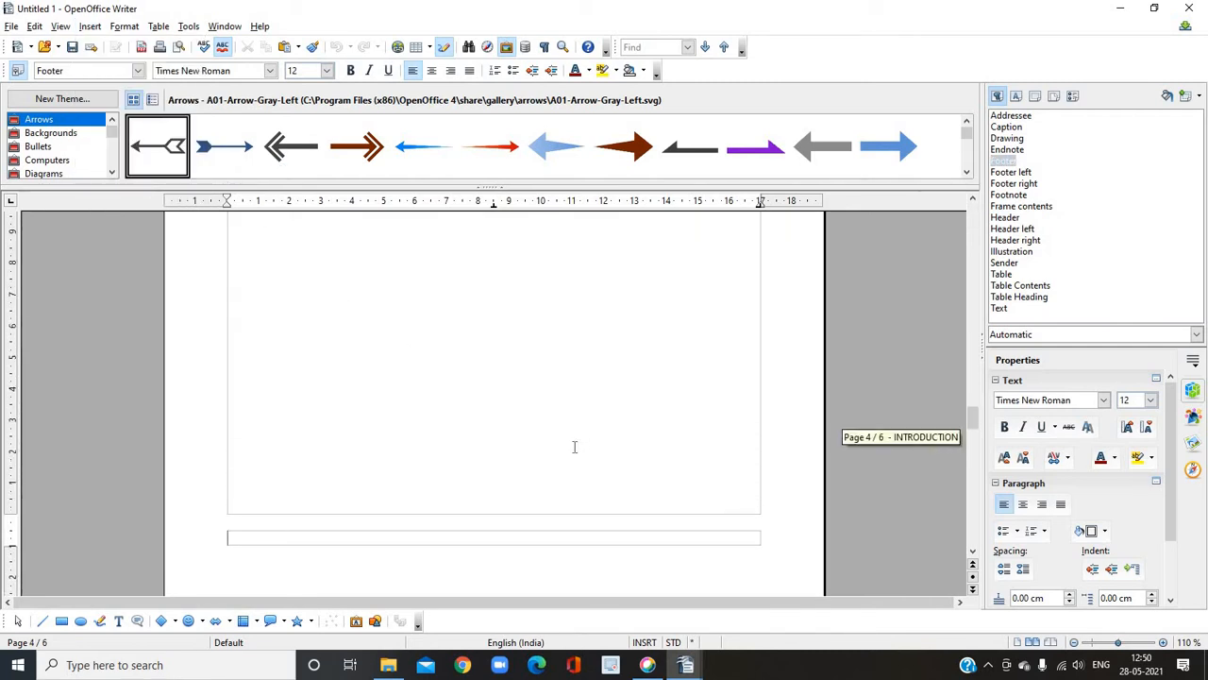
{"action": "scroll", "coordinate": [570, 449], "scroll_direction": "up", "scroll_amount": 2}
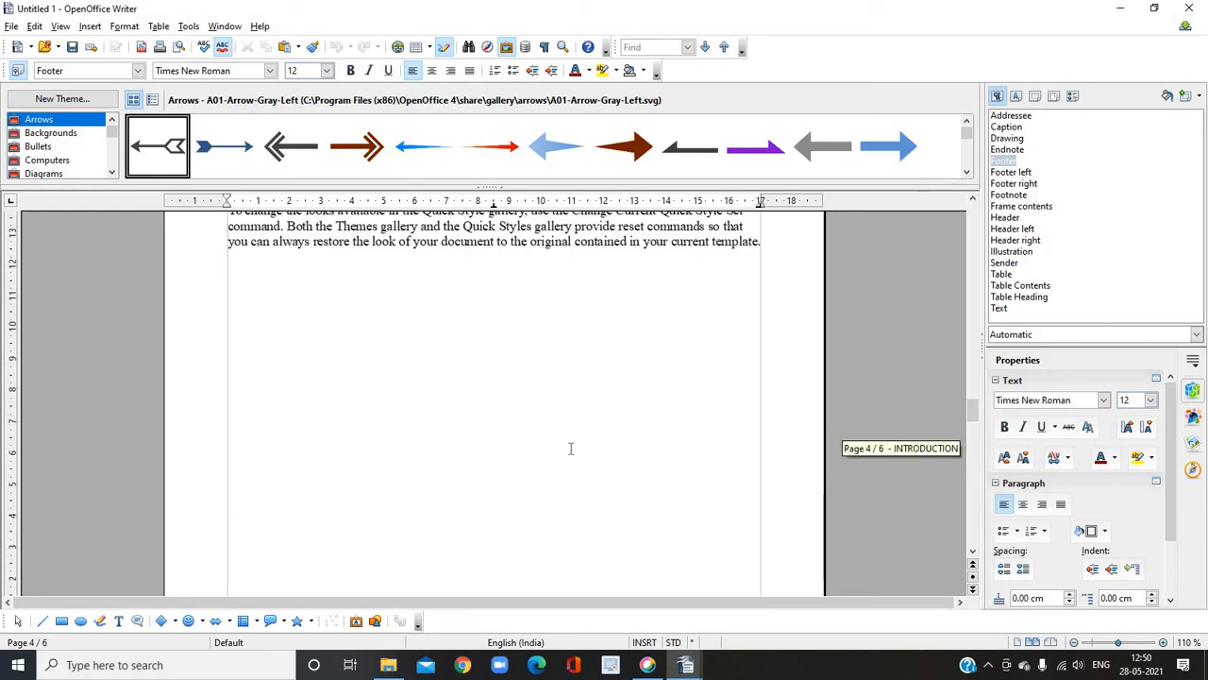
{"action": "scroll", "coordinate": [570, 448], "scroll_direction": "up", "scroll_amount": 6}
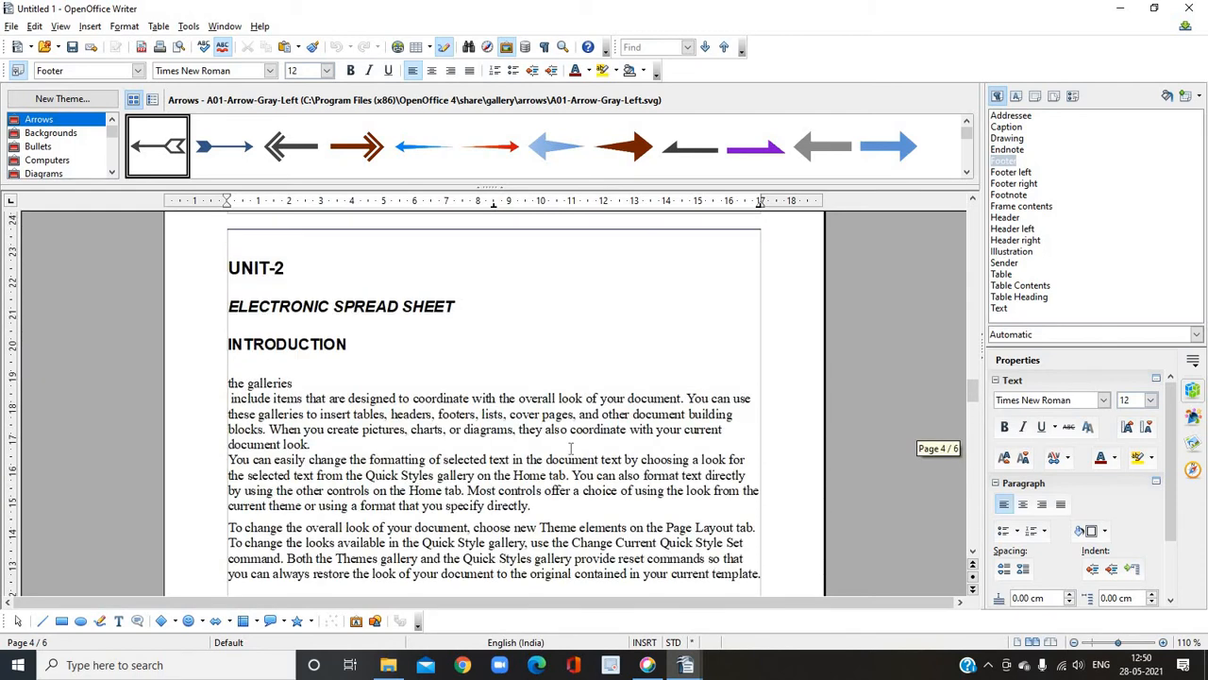
{"action": "scroll", "coordinate": [570, 448], "scroll_direction": "down", "scroll_amount": 12}
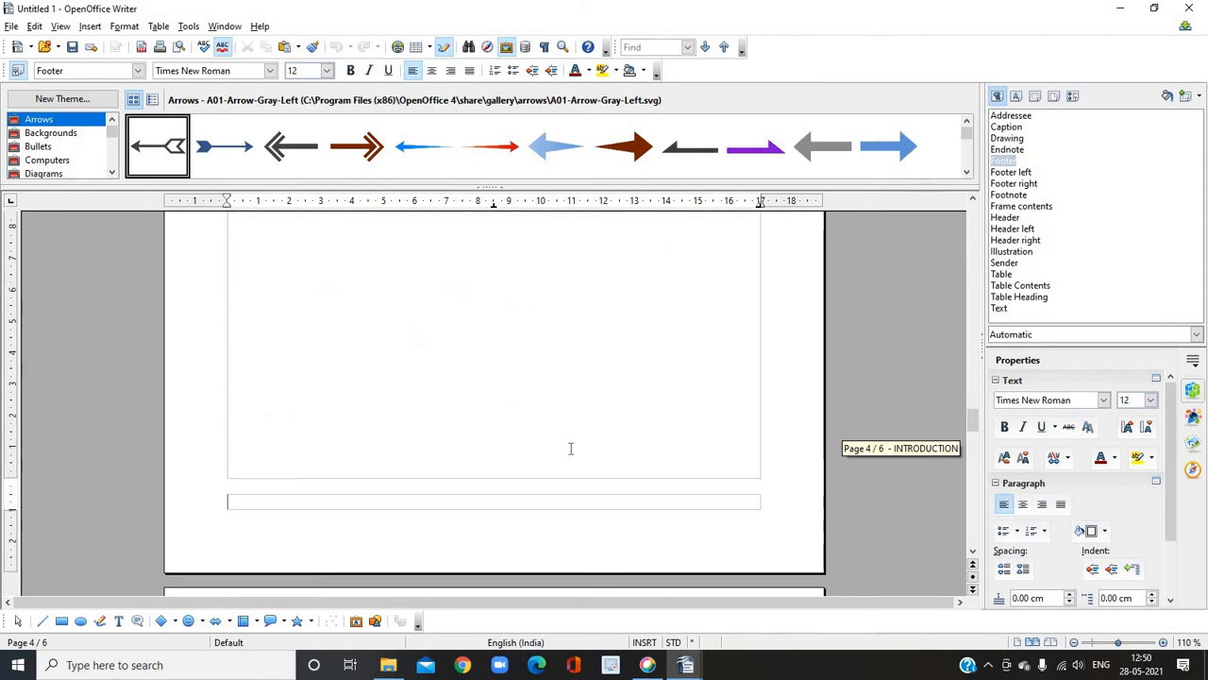
{"action": "scroll", "coordinate": [569, 448], "scroll_direction": "up", "scroll_amount": 3}
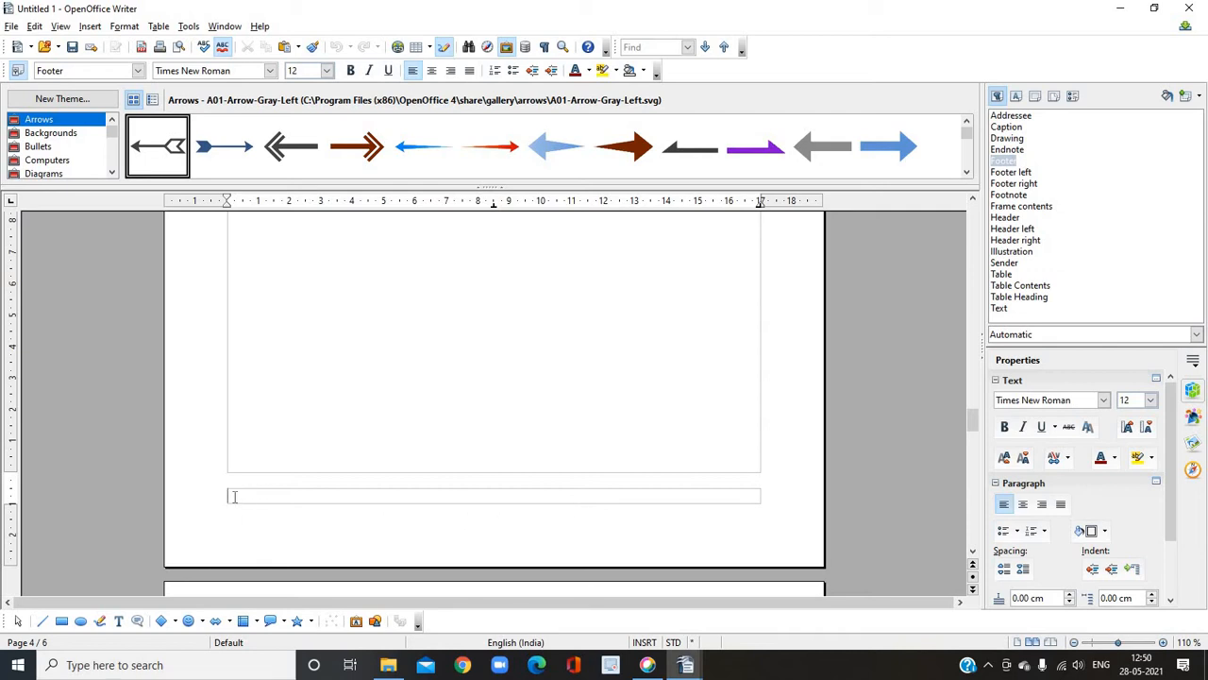
{"action": "left_click", "coordinate": [451, 74]}
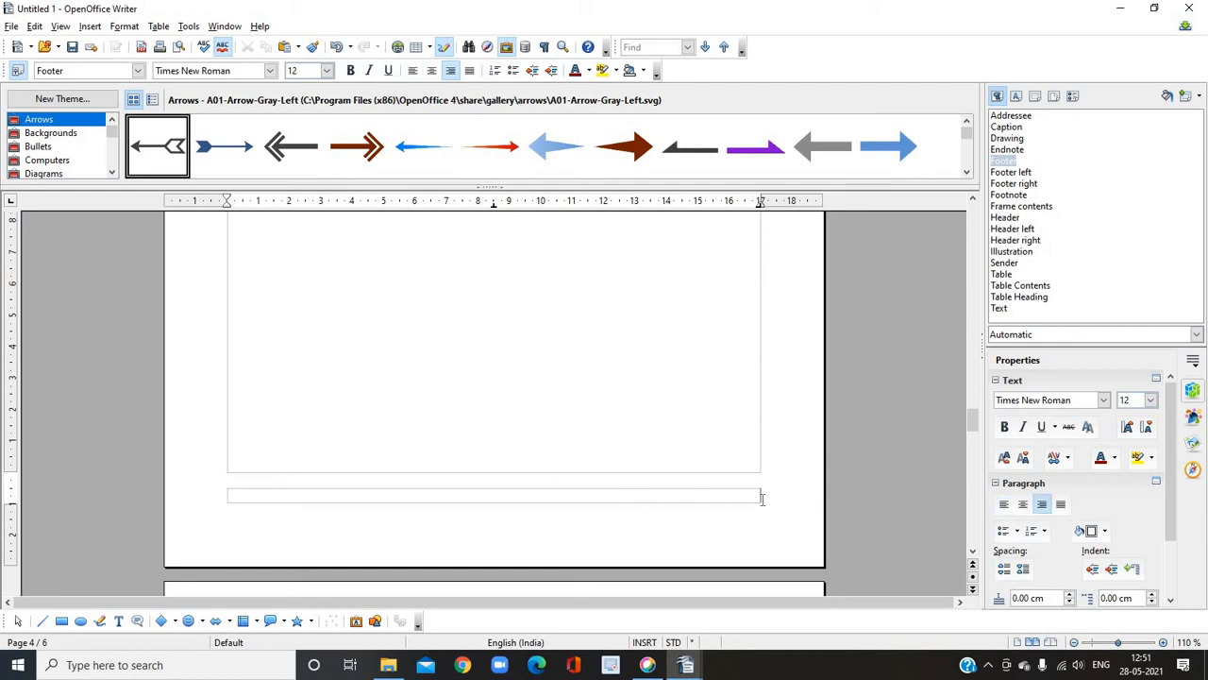
{"action": "left_click", "coordinate": [89, 29]}
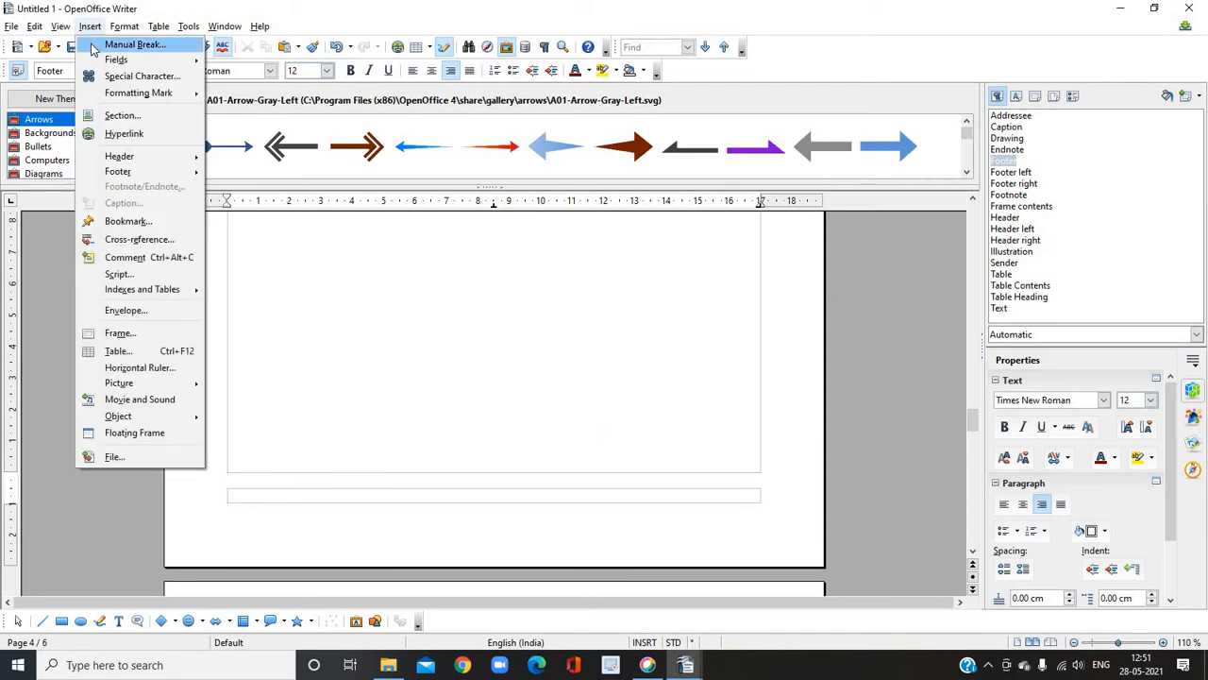
{"action": "mouse_move", "coordinate": [114, 63]}
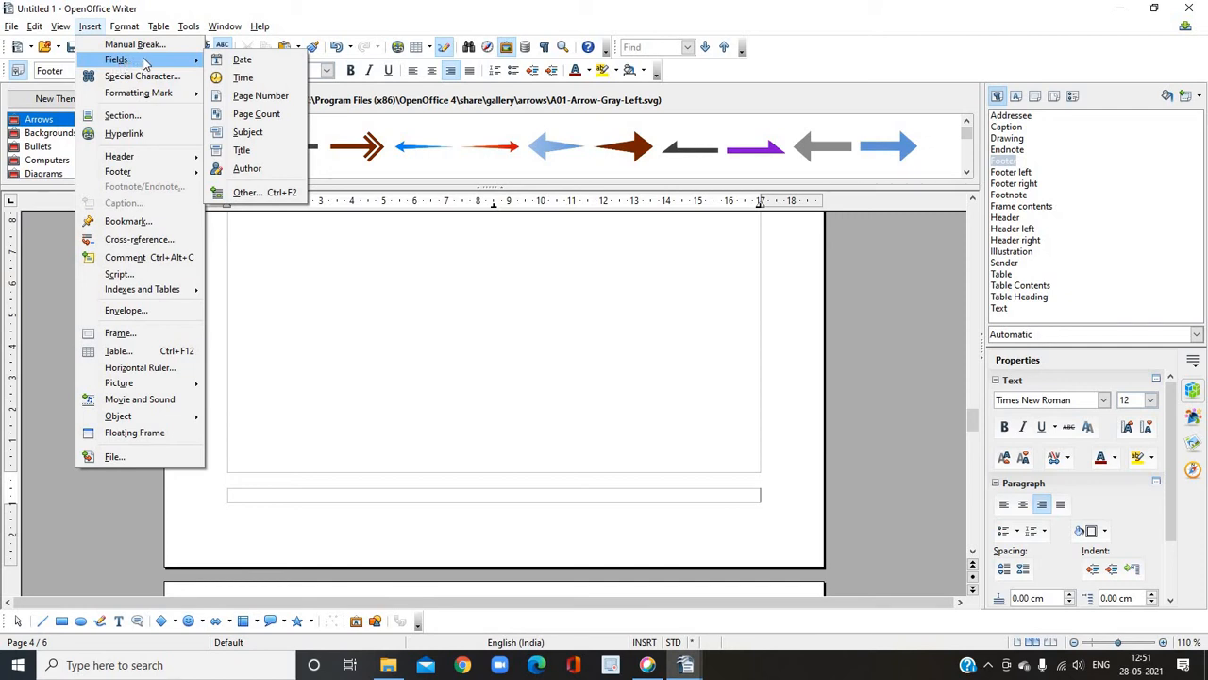
{"action": "left_click", "coordinate": [258, 96]}
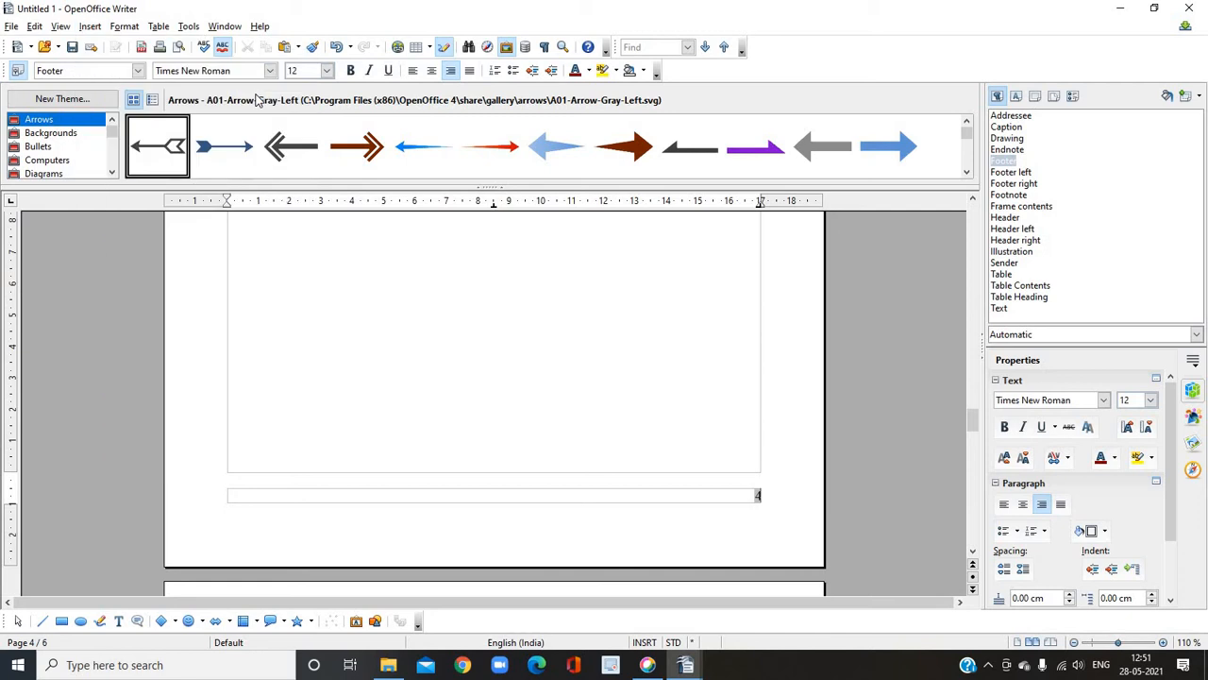
Check the footers of the first pages for the inserted page number, ending back at the document's beginning
{"action": "scroll", "coordinate": [639, 440], "scroll_direction": "up", "scroll_amount": 10}
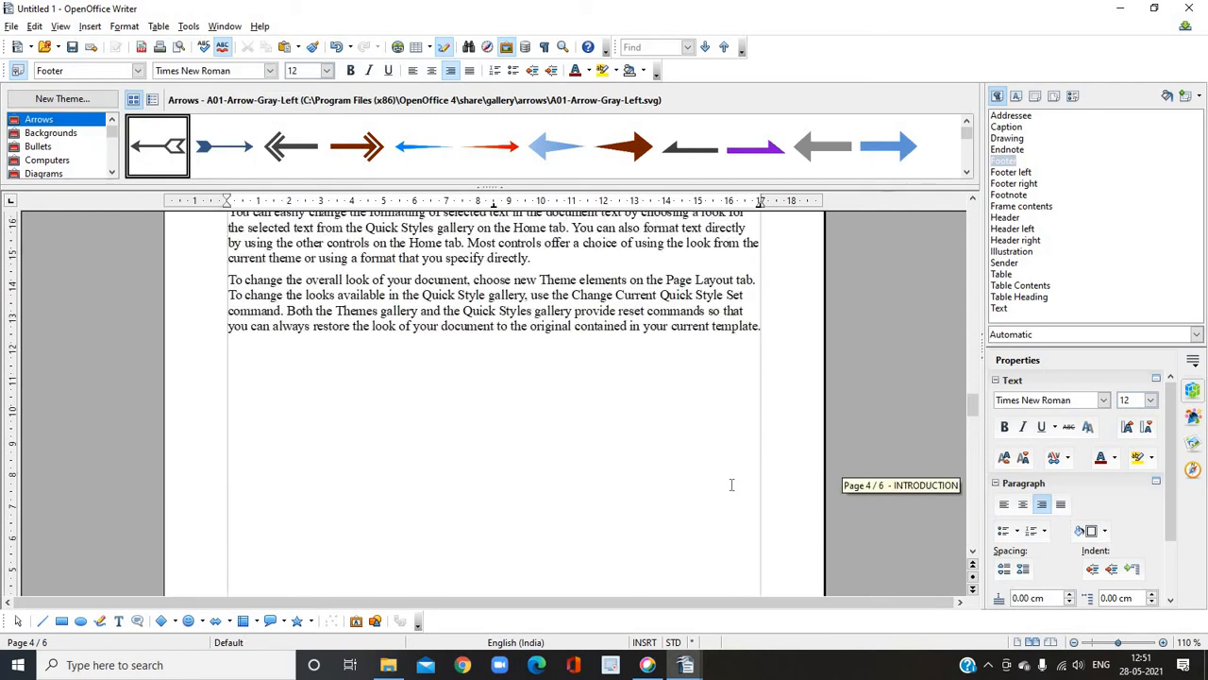
{"action": "scroll", "coordinate": [713, 450], "scroll_direction": "up", "scroll_amount": 20}
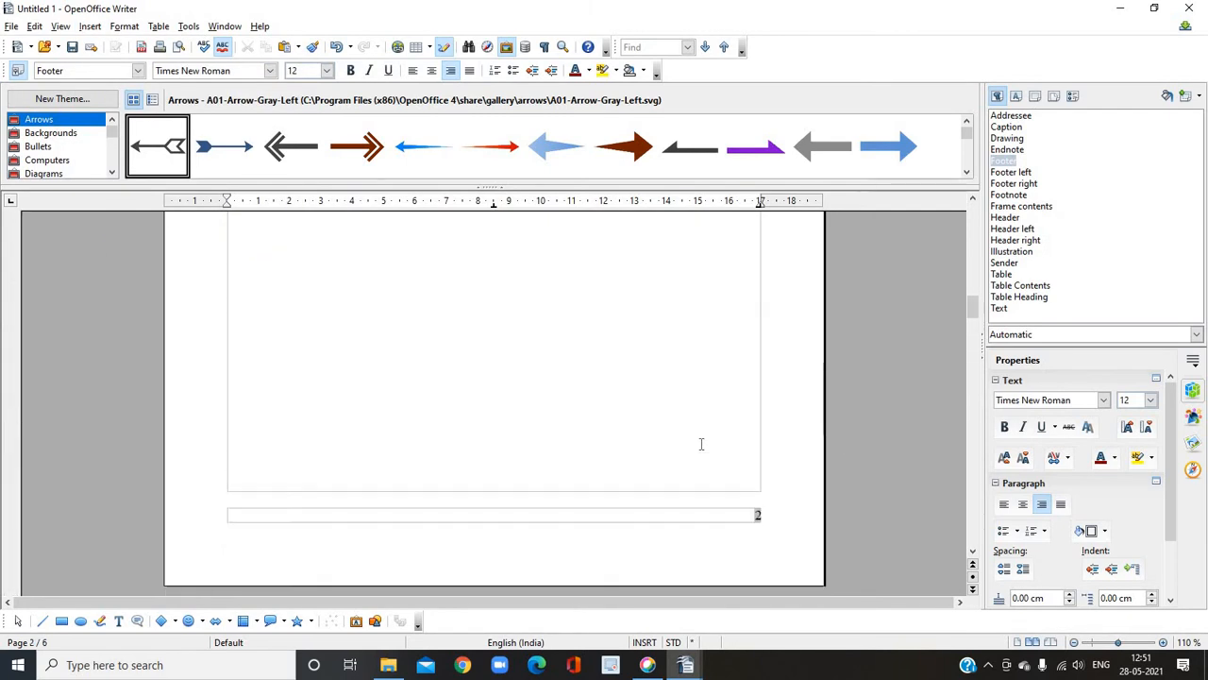
{"action": "scroll", "coordinate": [713, 434], "scroll_direction": "up", "scroll_amount": 10}
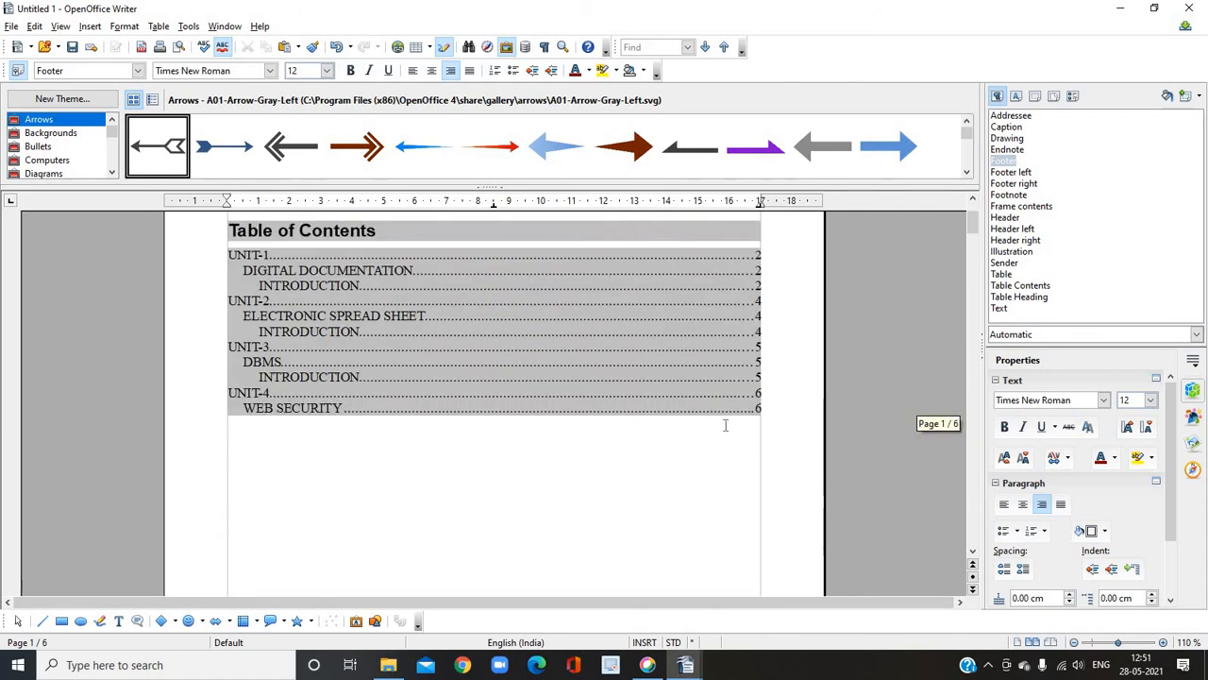
{"action": "left_click", "coordinate": [727, 418]}
{"action": "scroll", "coordinate": [707, 410], "scroll_direction": "down", "scroll_amount": 10}
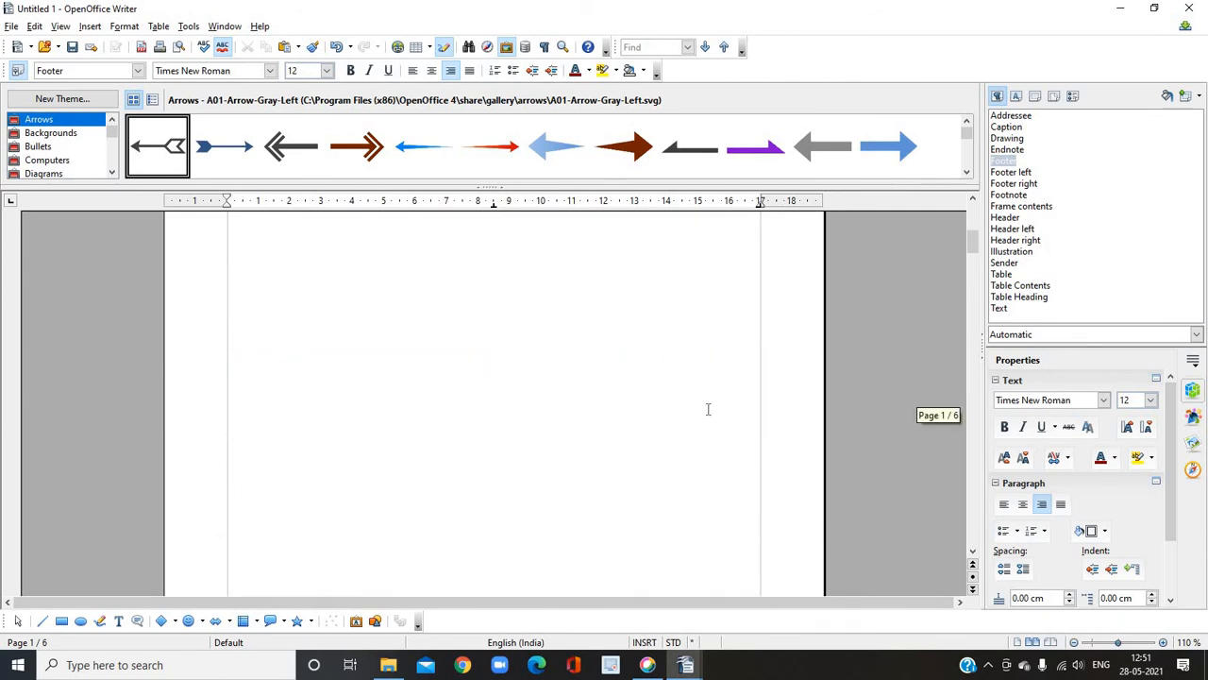
{"action": "scroll", "coordinate": [623, 324], "scroll_direction": "down", "scroll_amount": 8}
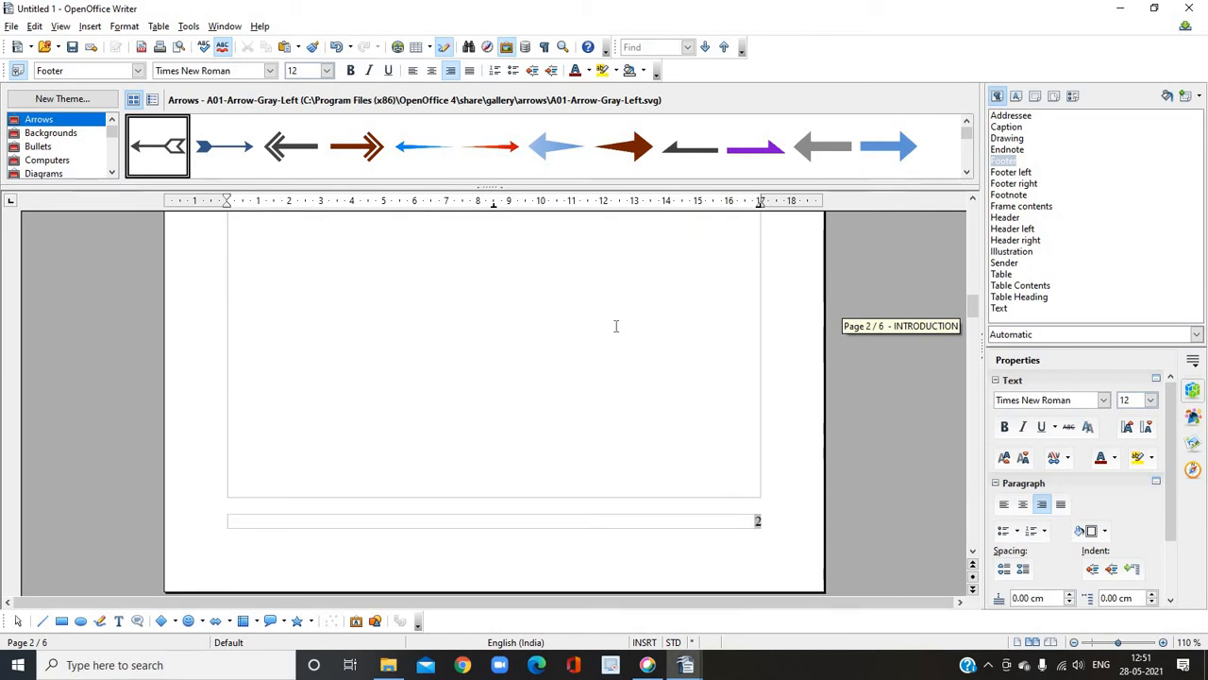
{"action": "scroll", "coordinate": [615, 326], "scroll_direction": "down", "scroll_amount": 8}
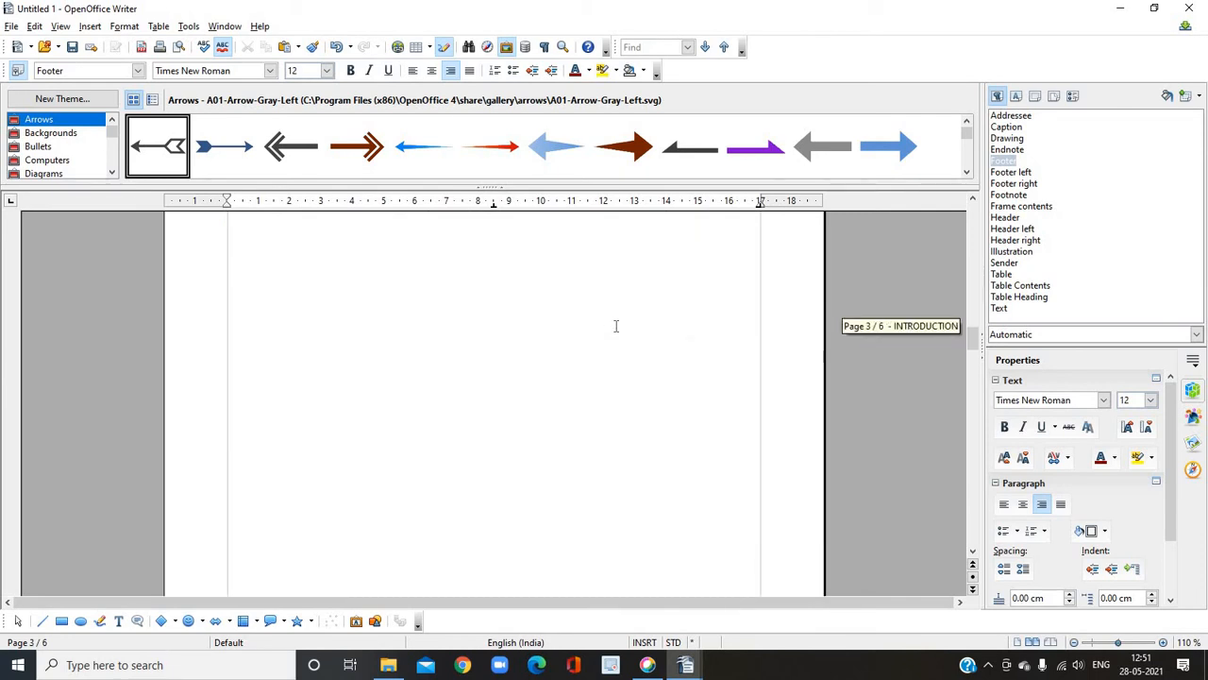
{"action": "scroll", "coordinate": [616, 325], "scroll_direction": "up", "scroll_amount": 15}
{"action": "scroll", "coordinate": [616, 325], "scroll_direction": "up", "scroll_amount": 10}
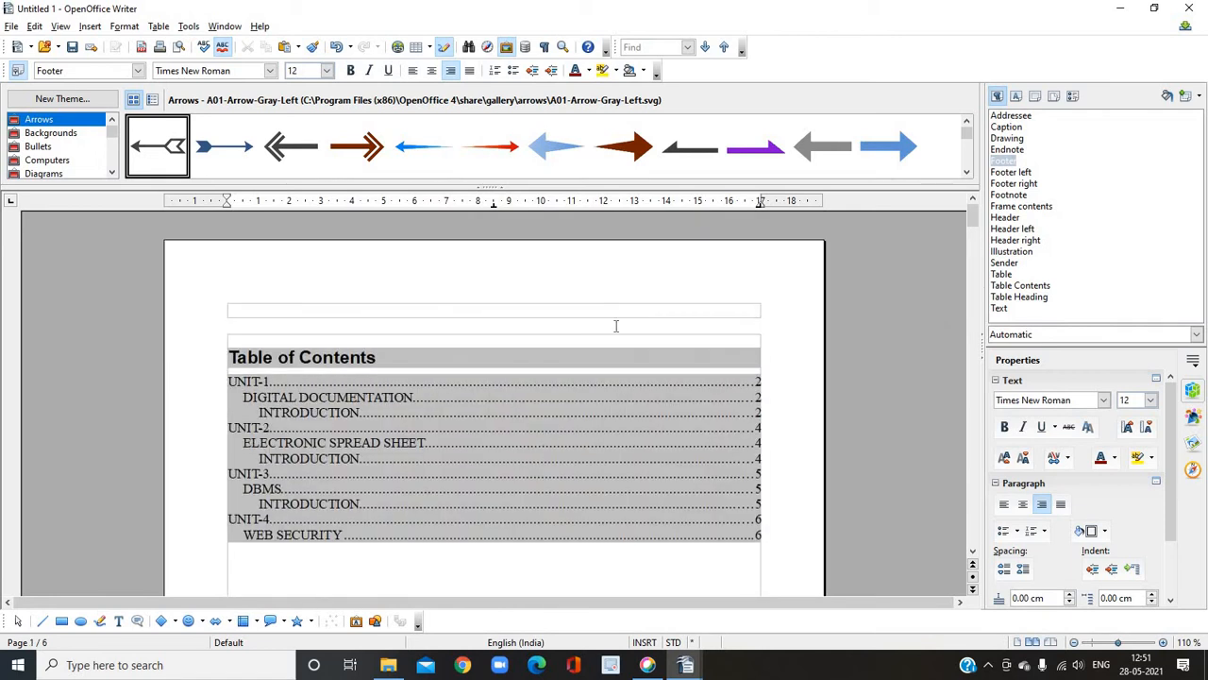
Compare the table of contents entries with the footer page numbers of the contents page and the UNIT-1 page
{"action": "scroll", "coordinate": [615, 326], "scroll_direction": "down", "scroll_amount": 15}
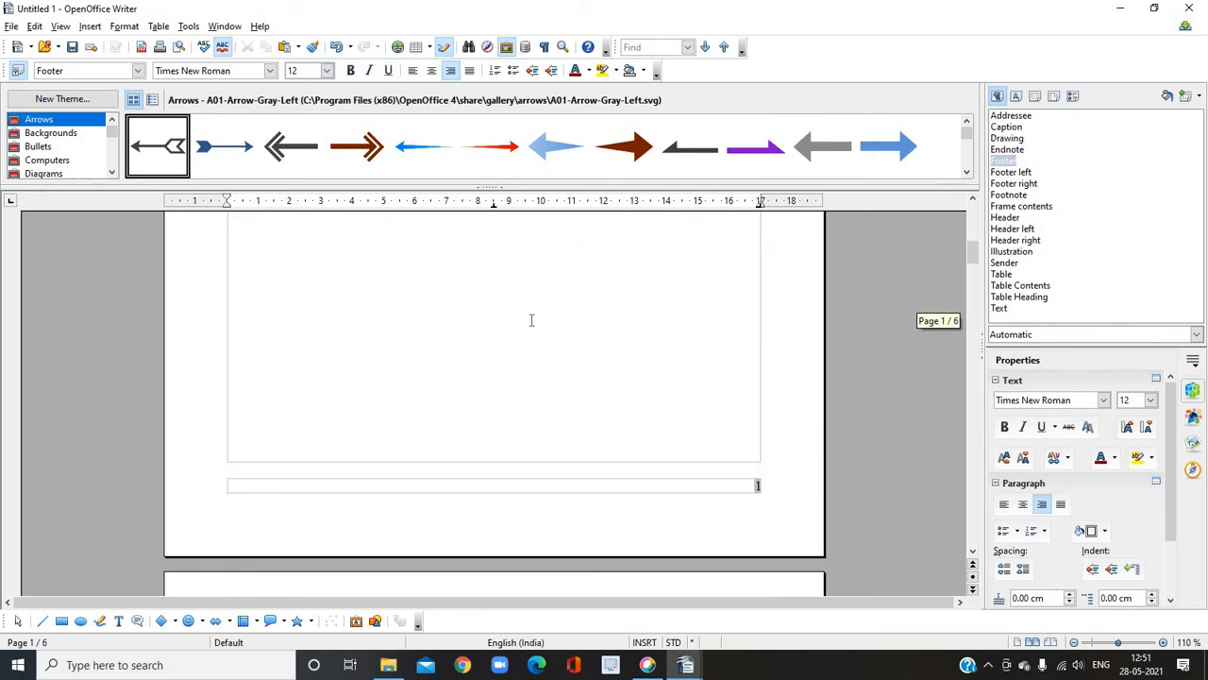
{"action": "scroll", "coordinate": [534, 320], "scroll_direction": "up", "scroll_amount": 5}
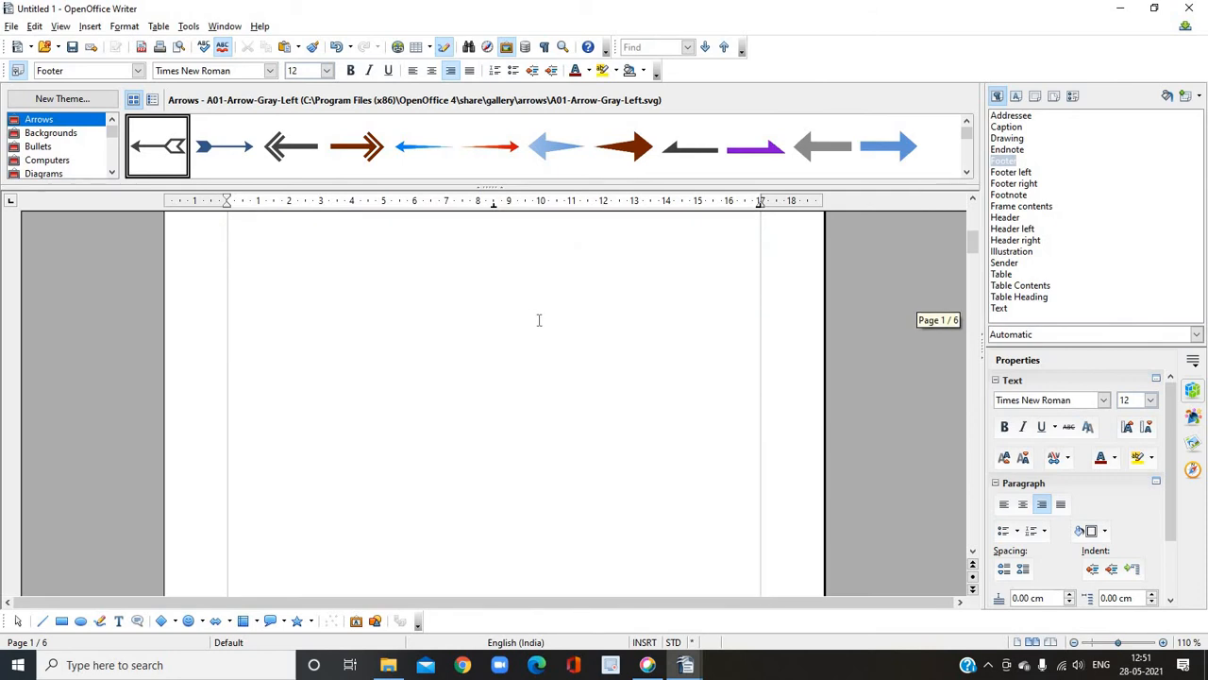
{"action": "scroll", "coordinate": [540, 320], "scroll_direction": "up", "scroll_amount": 6}
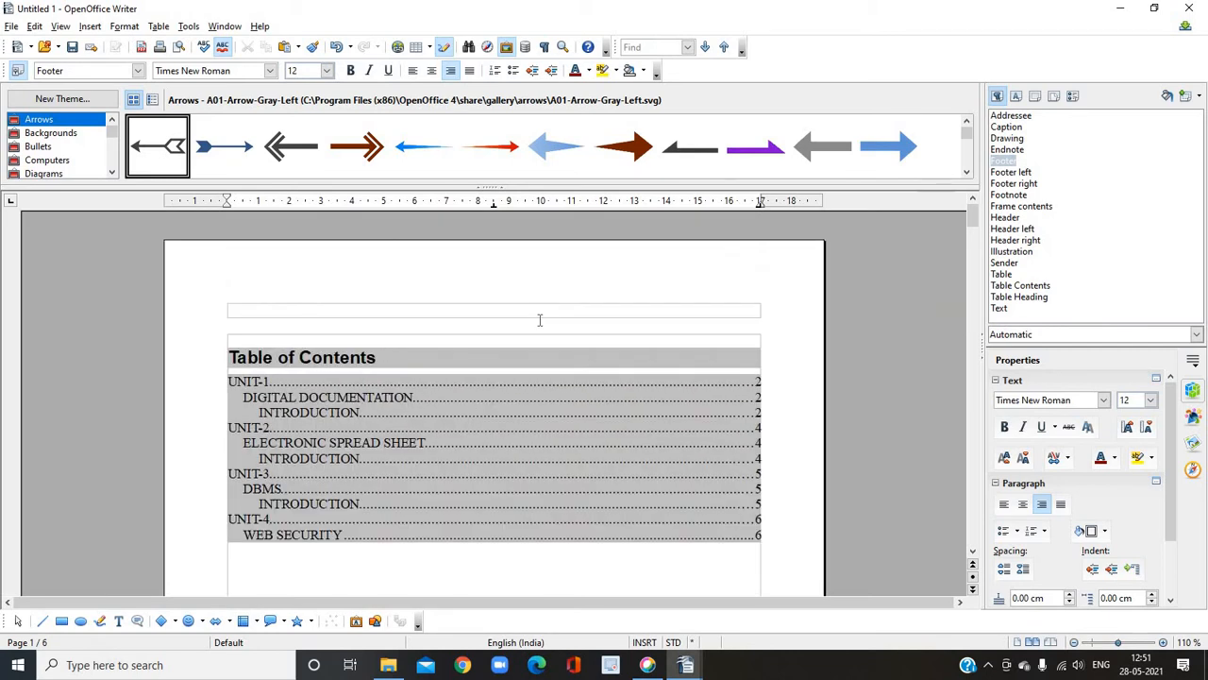
{"action": "scroll", "coordinate": [540, 320], "scroll_direction": "down", "scroll_amount": 6}
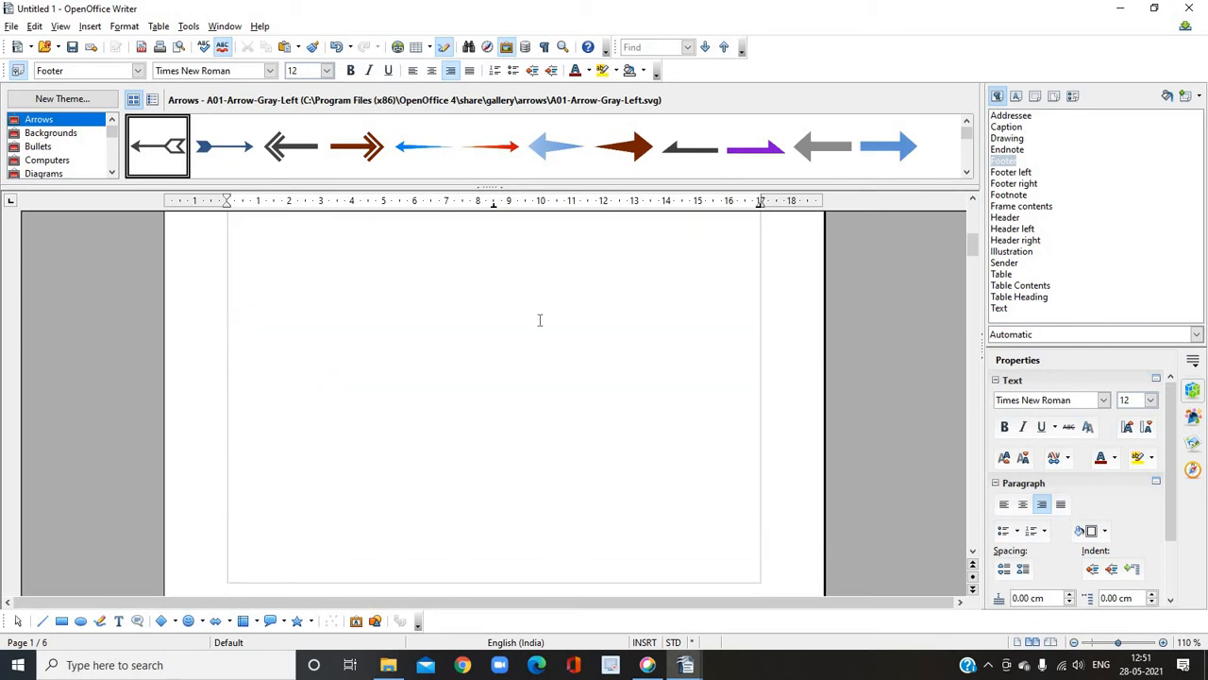
{"action": "scroll", "coordinate": [539, 316], "scroll_direction": "down", "scroll_amount": 5}
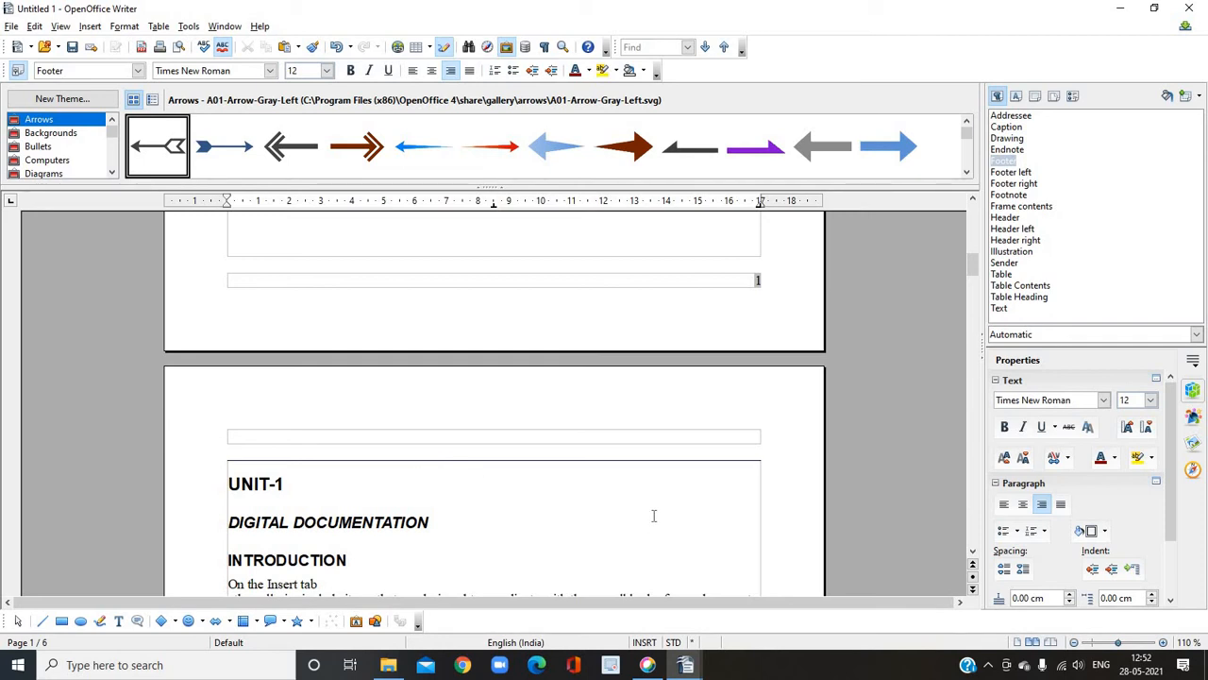
{"action": "scroll", "coordinate": [653, 516], "scroll_direction": "down", "scroll_amount": 3}
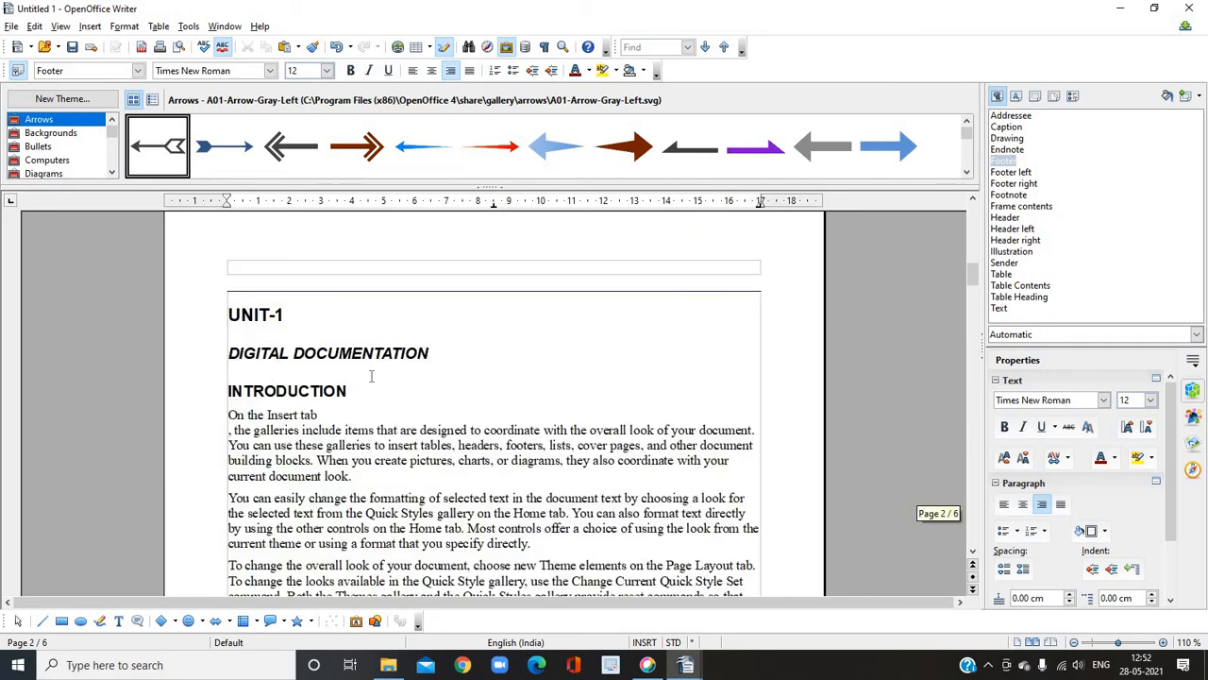
{"action": "scroll", "coordinate": [606, 437], "scroll_direction": "down", "scroll_amount": 10}
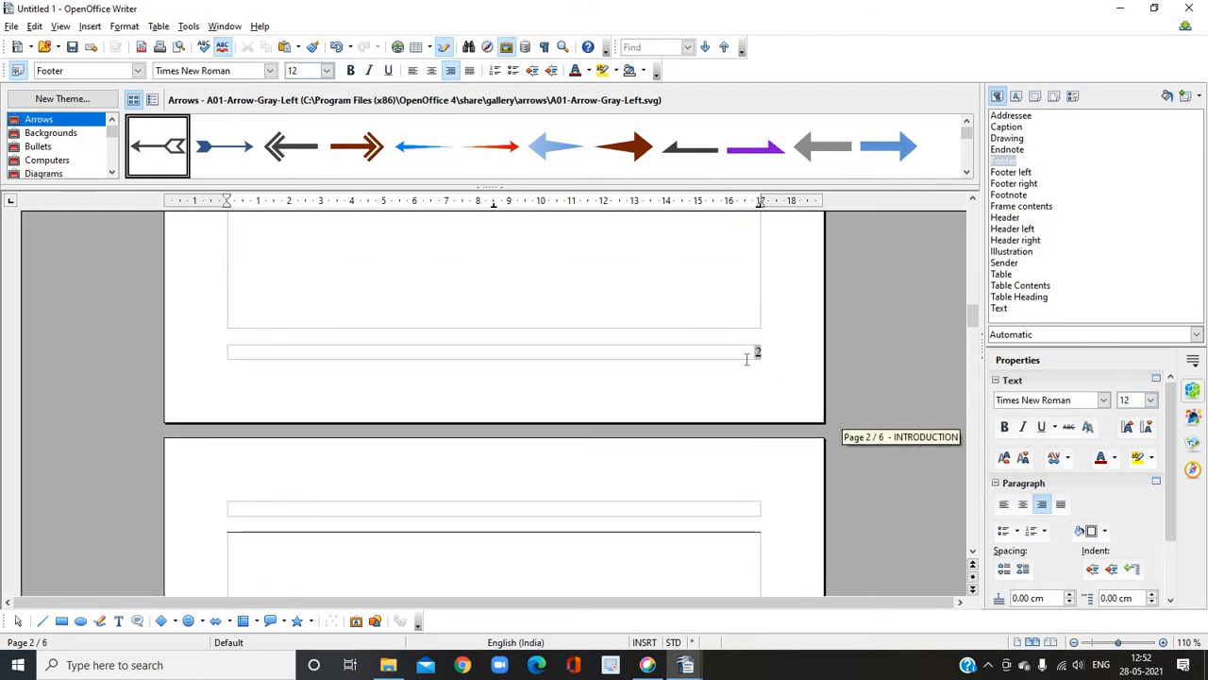
{"action": "scroll", "coordinate": [601, 357], "scroll_direction": "up", "scroll_amount": 3}
{"action": "scroll", "coordinate": [600, 358], "scroll_direction": "up", "scroll_amount": 20}
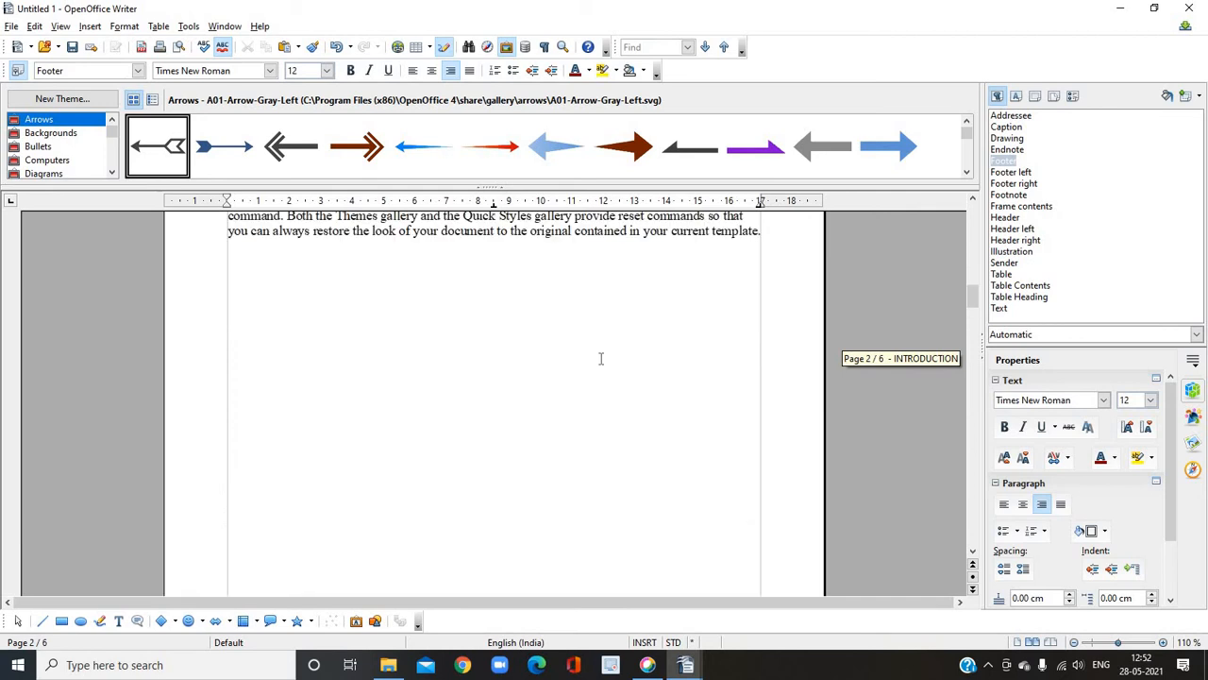
{"action": "scroll", "coordinate": [601, 357], "scroll_direction": "up", "scroll_amount": 3}
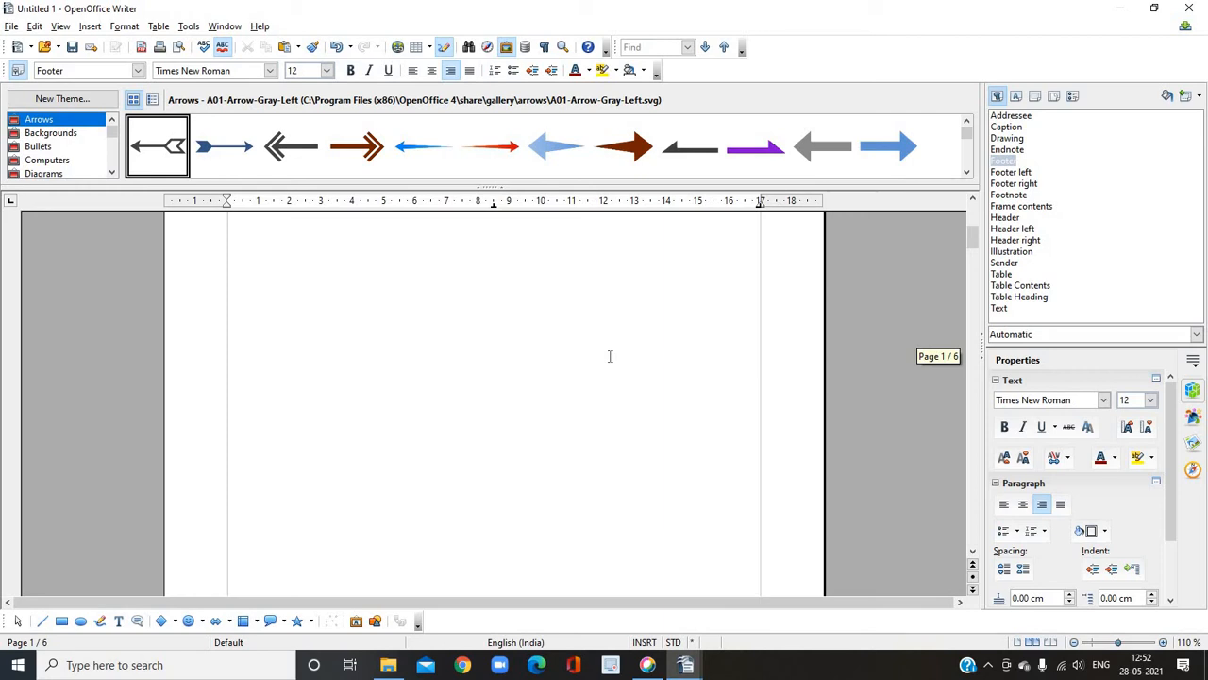
{"action": "scroll", "coordinate": [609, 356], "scroll_direction": "up", "scroll_amount": 3}
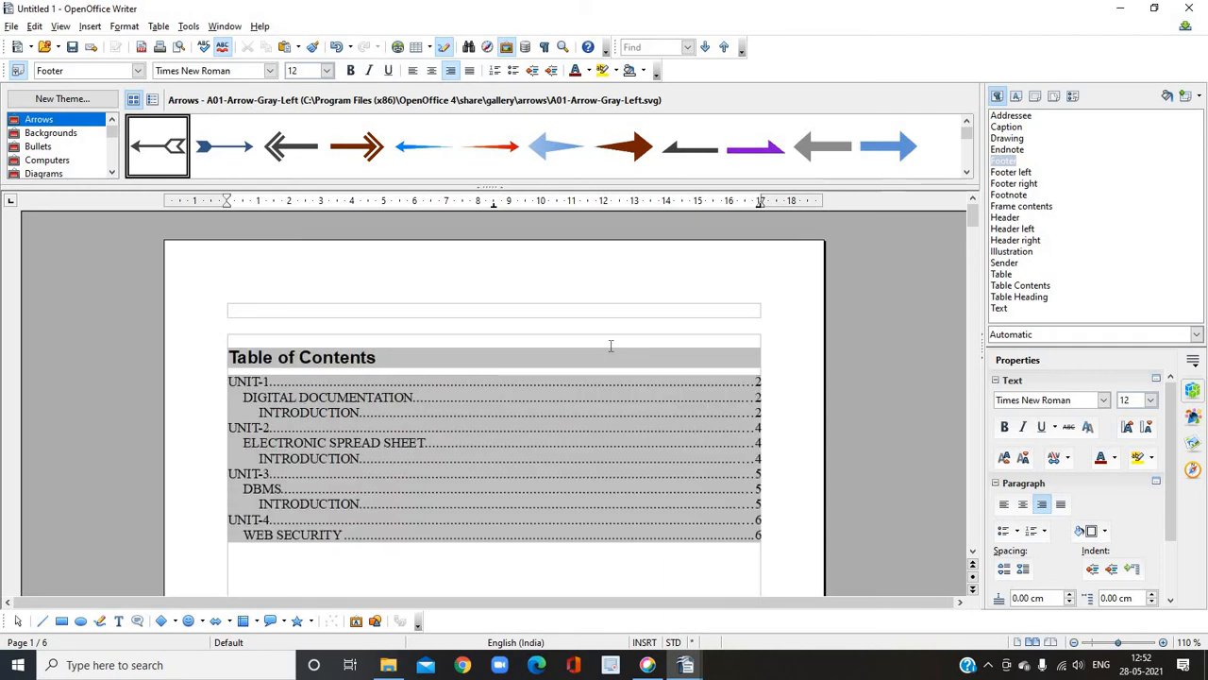
{"action": "scroll", "coordinate": [611, 345], "scroll_direction": "down", "scroll_amount": 10}
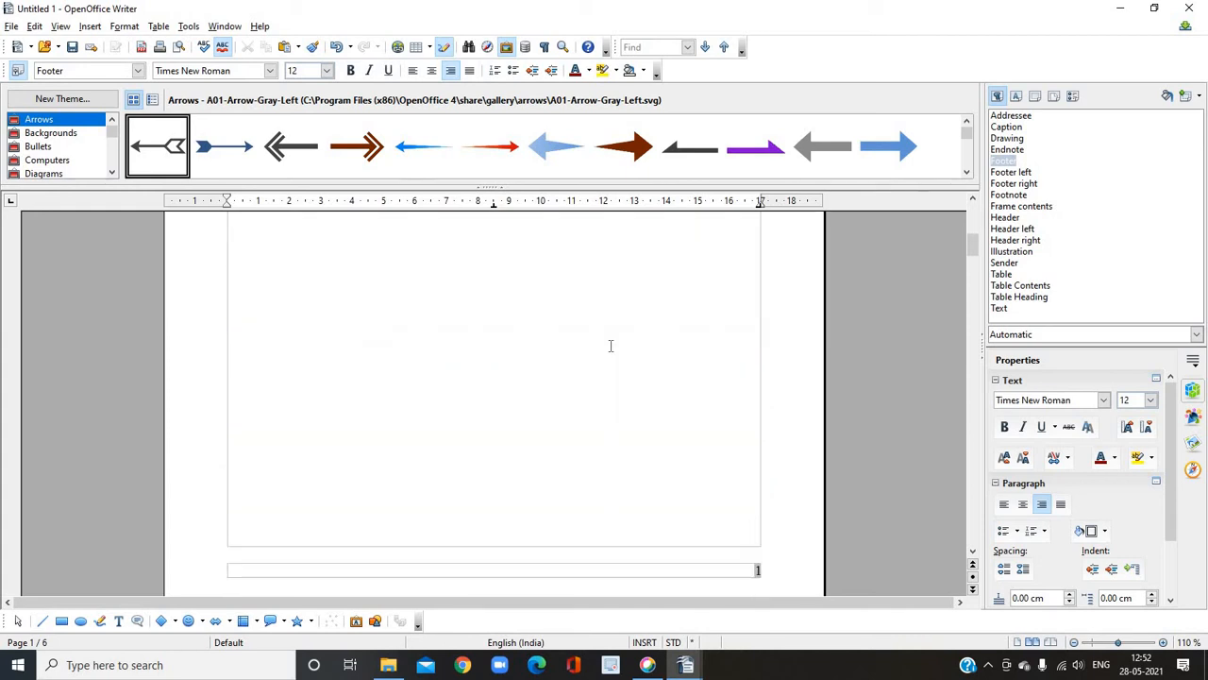
Set the offset of the page number field in the UNIT-1 page's footer to -1
{"action": "scroll", "coordinate": [610, 345], "scroll_direction": "down", "scroll_amount": 5}
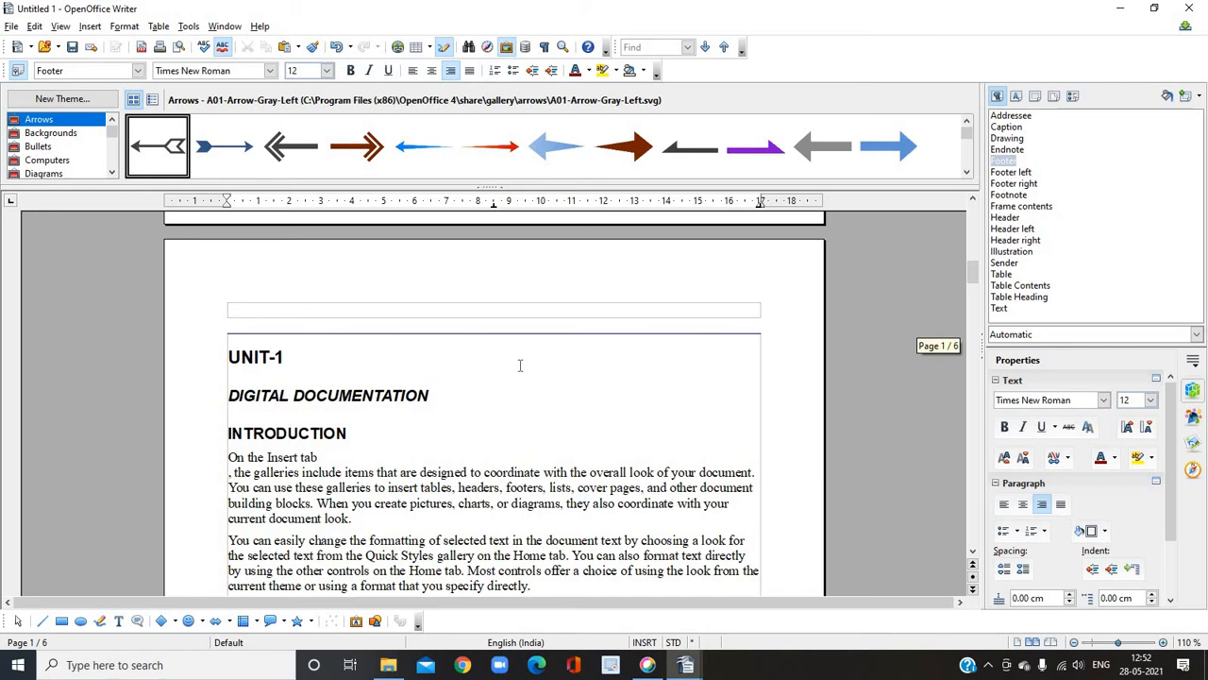
{"action": "scroll", "coordinate": [521, 365], "scroll_direction": "down", "scroll_amount": 10}
{"action": "scroll", "coordinate": [541, 363], "scroll_direction": "down", "scroll_amount": 5}
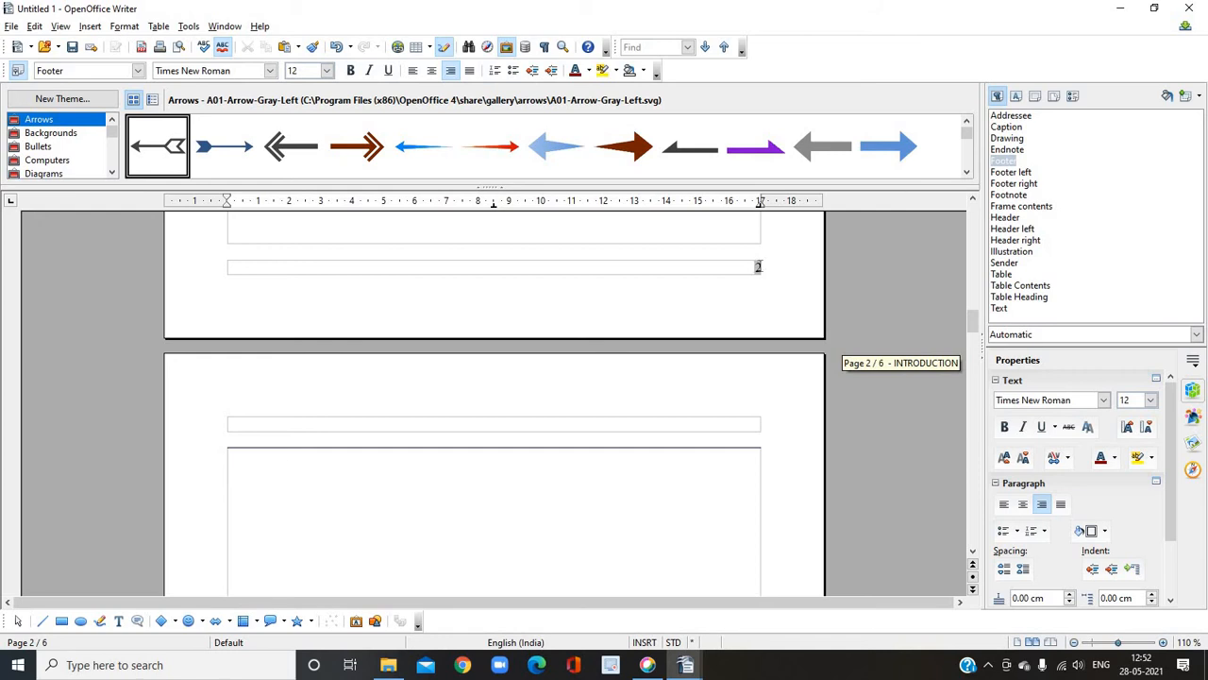
{"action": "right_click", "coordinate": [757, 267]}
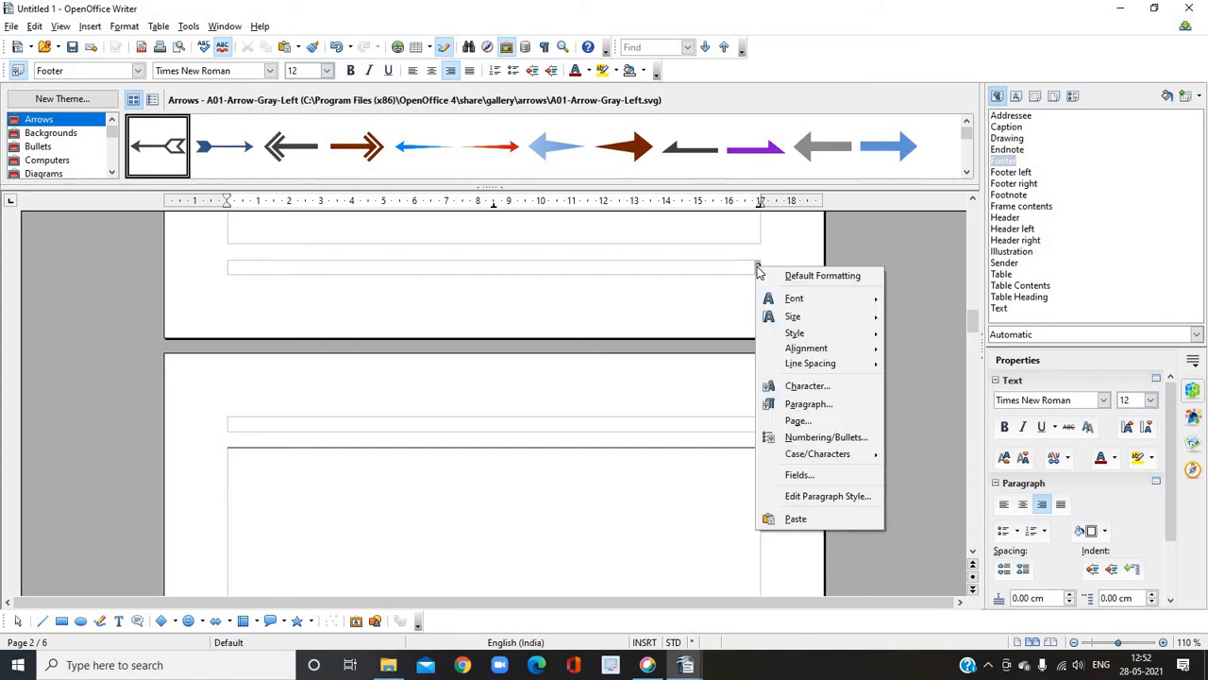
{"action": "left_click", "coordinate": [789, 477]}
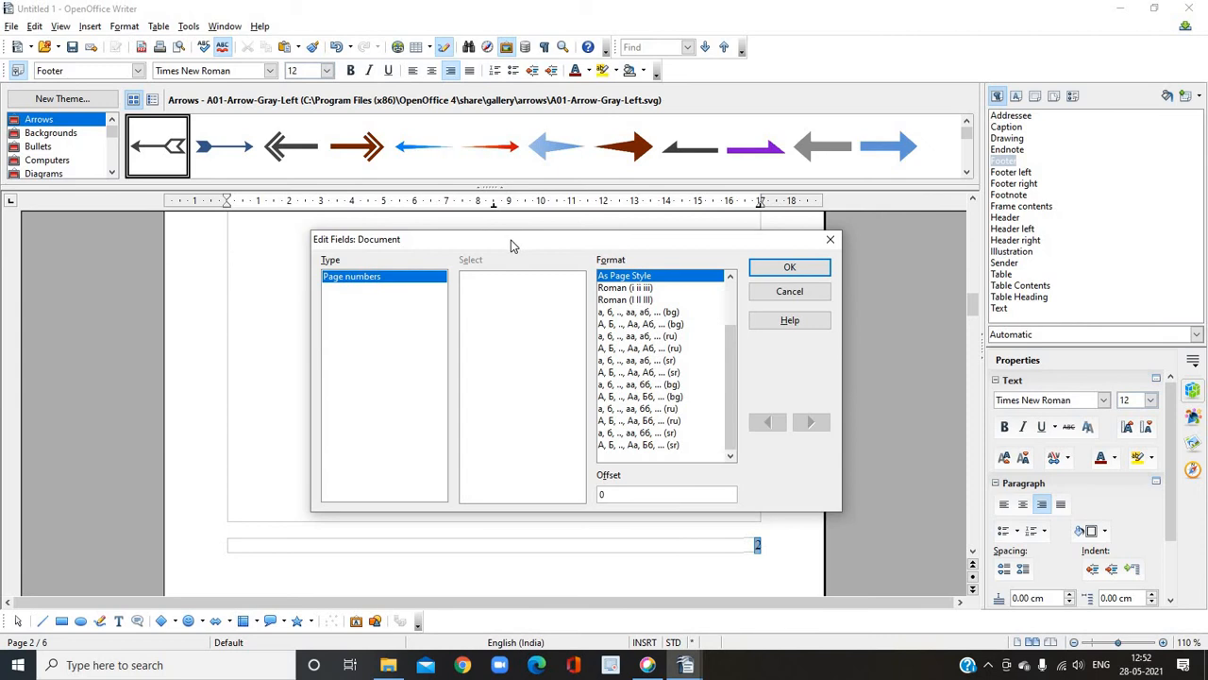
{"action": "left_click_drag", "start_coordinate": [510, 240], "coordinate": [446, 255]}
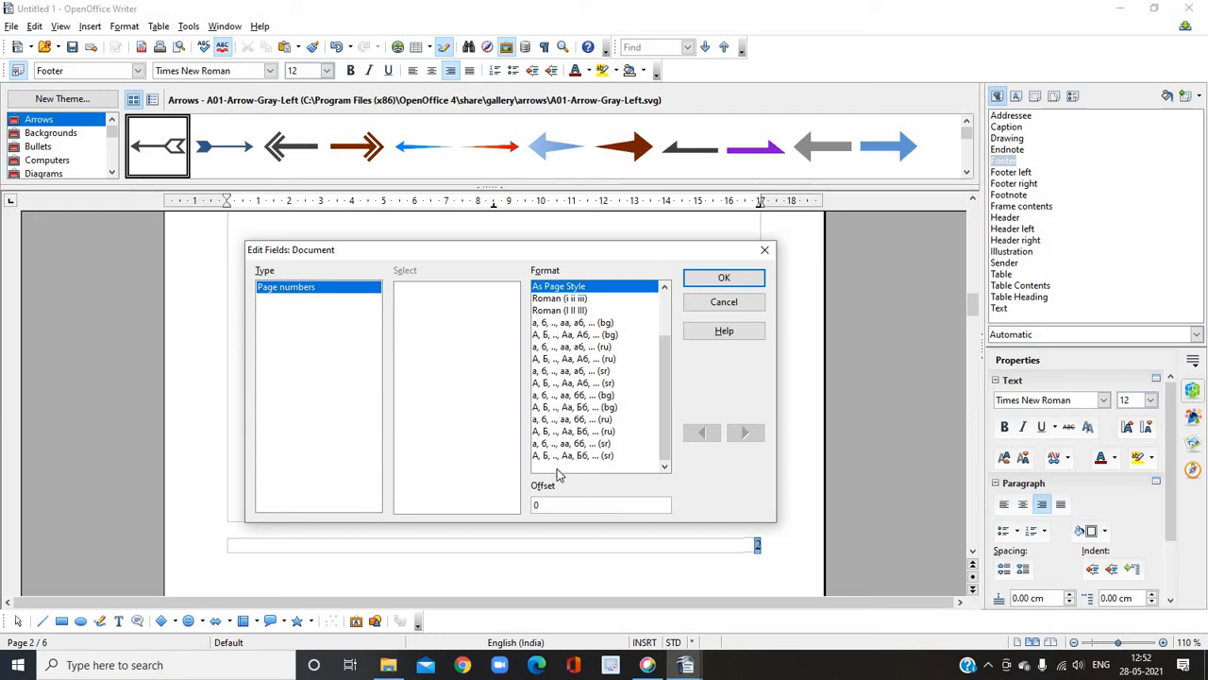
{"action": "left_click", "coordinate": [538, 504]}
{"action": "left_click_drag", "start_coordinate": [540, 504], "coordinate": [531, 503]}
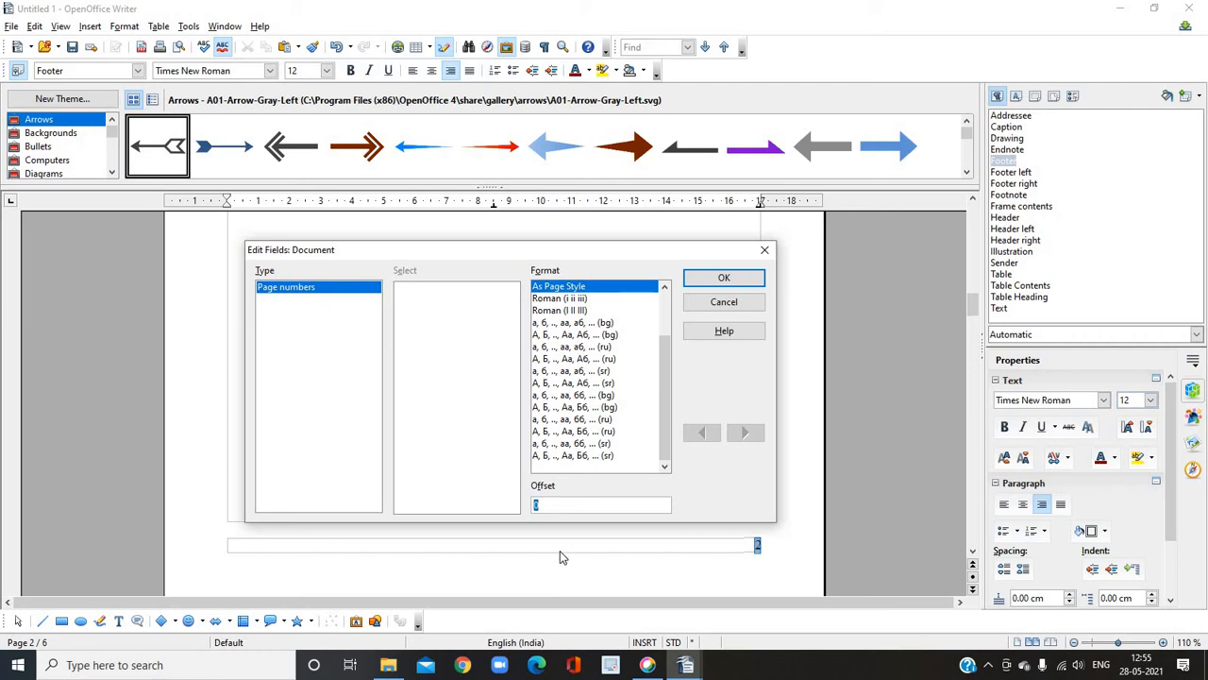
{"action": "type", "text": "-1"}
{"action": "left_click", "coordinate": [724, 279]}
Check the first page's footer and compare the table of contents entries with the offset page numbering
{"action": "scroll", "coordinate": [695, 423], "scroll_direction": "up", "scroll_amount": 10}
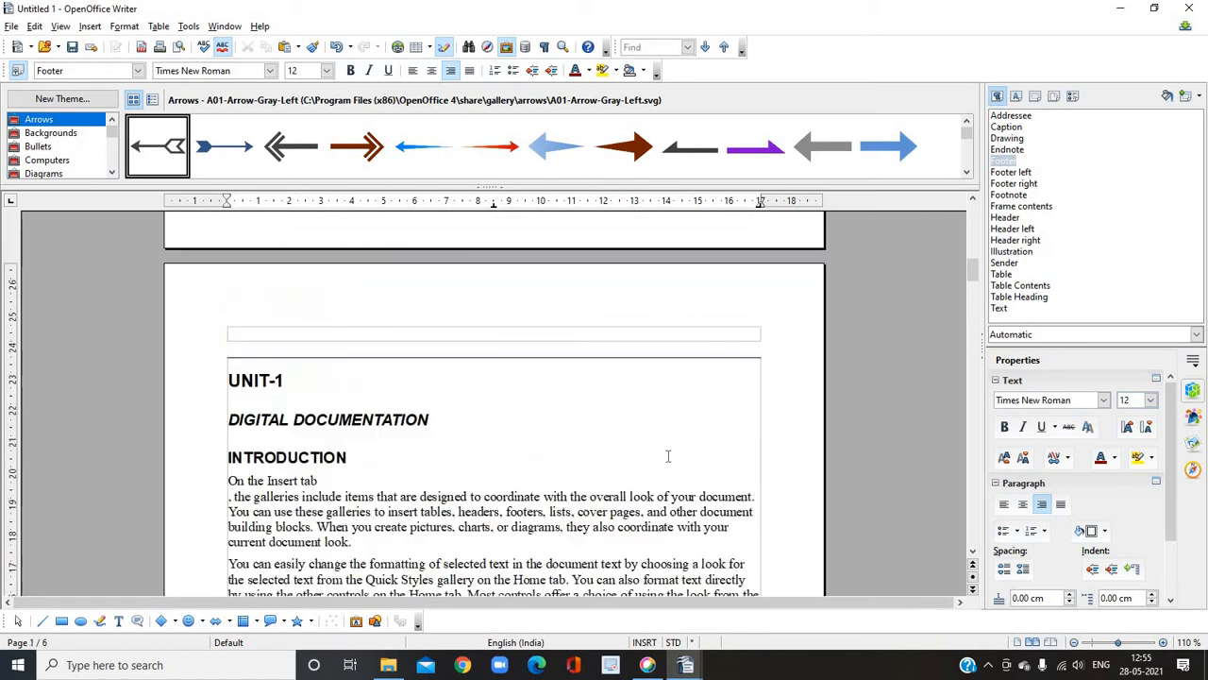
{"action": "scroll", "coordinate": [667, 456], "scroll_direction": "up", "scroll_amount": 3}
{"action": "scroll", "coordinate": [655, 461], "scroll_direction": "down", "scroll_amount": 2}
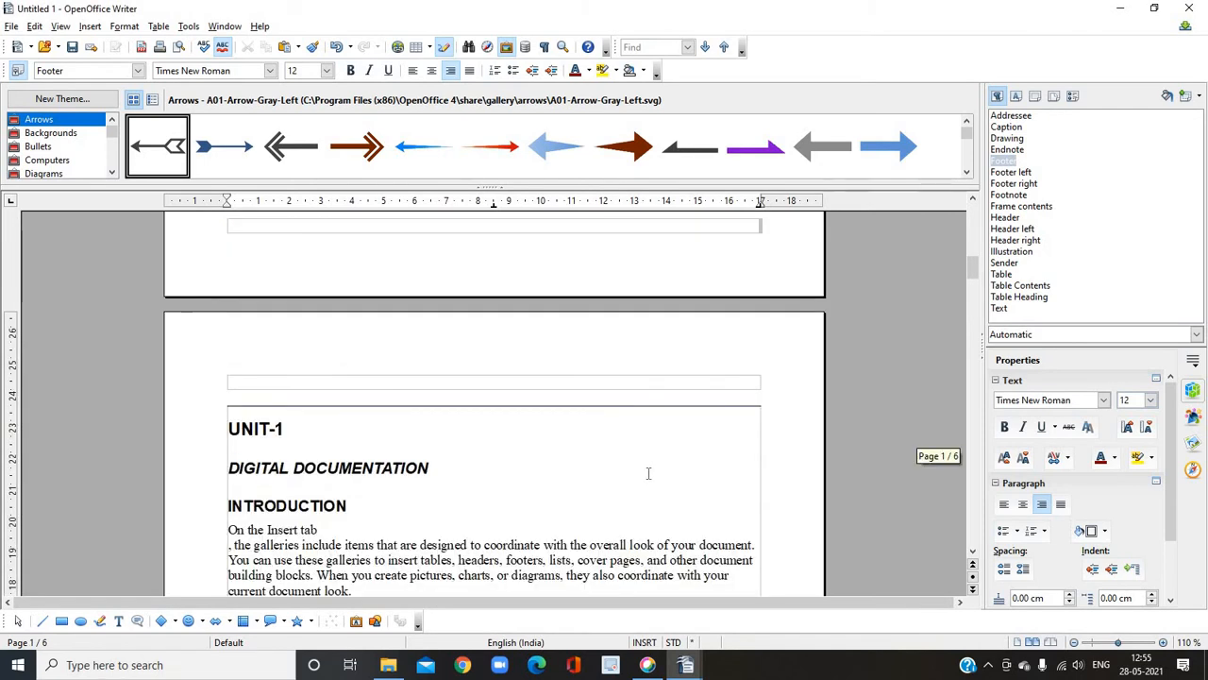
{"action": "scroll", "coordinate": [642, 482], "scroll_direction": "up", "scroll_amount": 10}
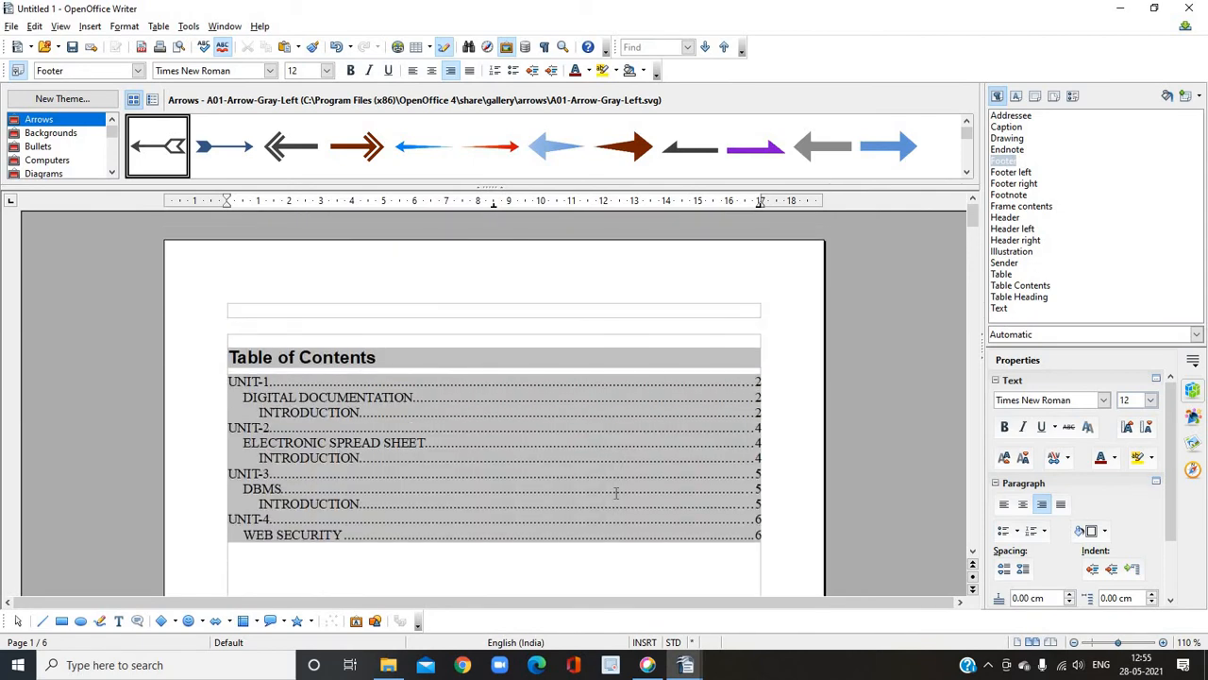
{"action": "scroll", "coordinate": [613, 493], "scroll_direction": "down", "scroll_amount": 10}
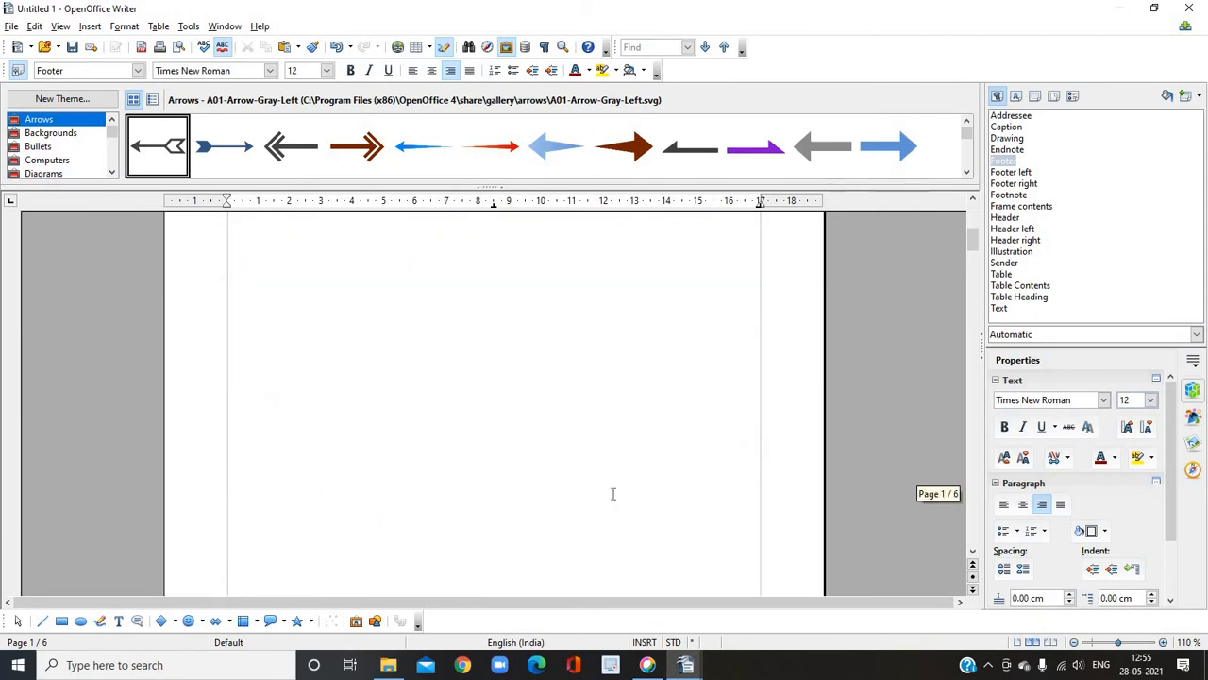
{"action": "scroll", "coordinate": [609, 488], "scroll_direction": "down", "scroll_amount": 1}
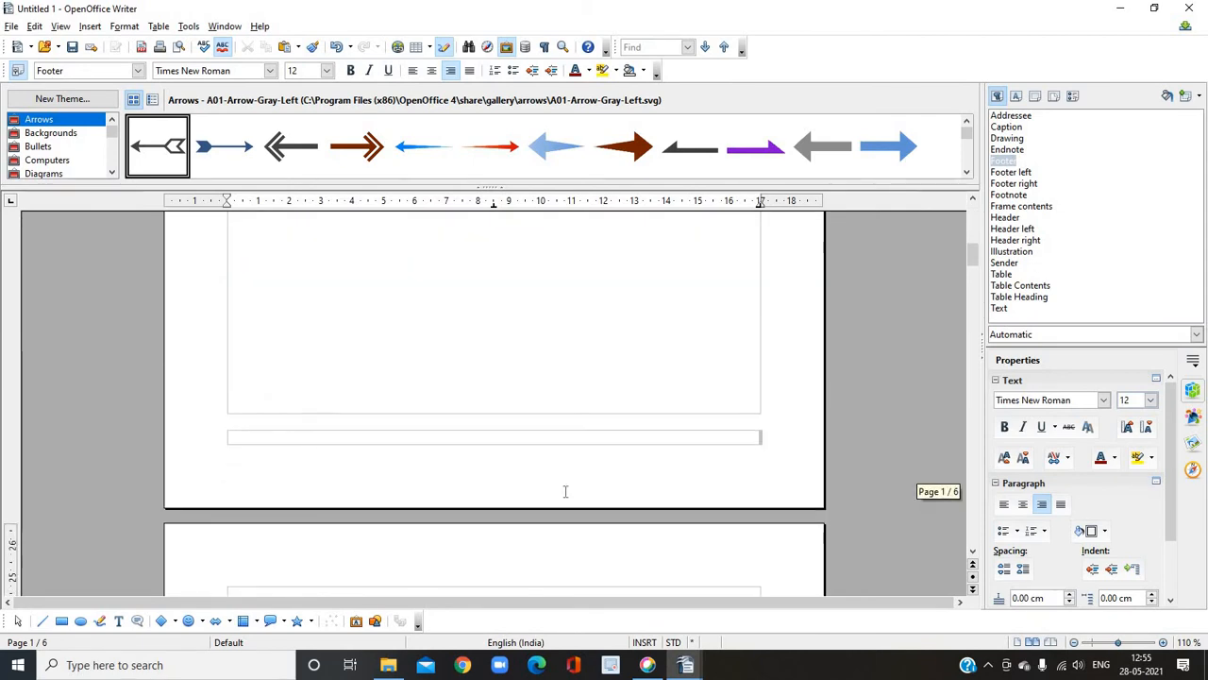
{"action": "scroll", "coordinate": [566, 483], "scroll_direction": "up", "scroll_amount": 5}
{"action": "scroll", "coordinate": [569, 480], "scroll_direction": "up", "scroll_amount": 3}
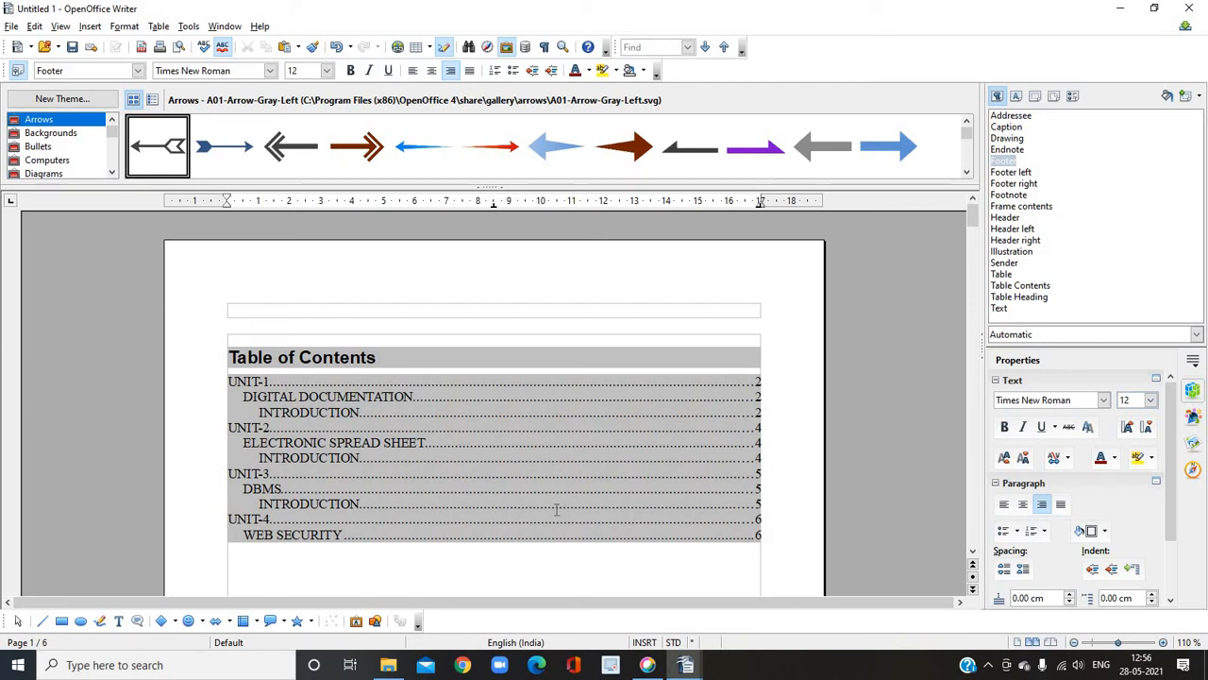
Change the offset of the page number field in the UNIT-1 page's footer to -2
{"action": "scroll", "coordinate": [534, 515], "scroll_direction": "down", "scroll_amount": 3}
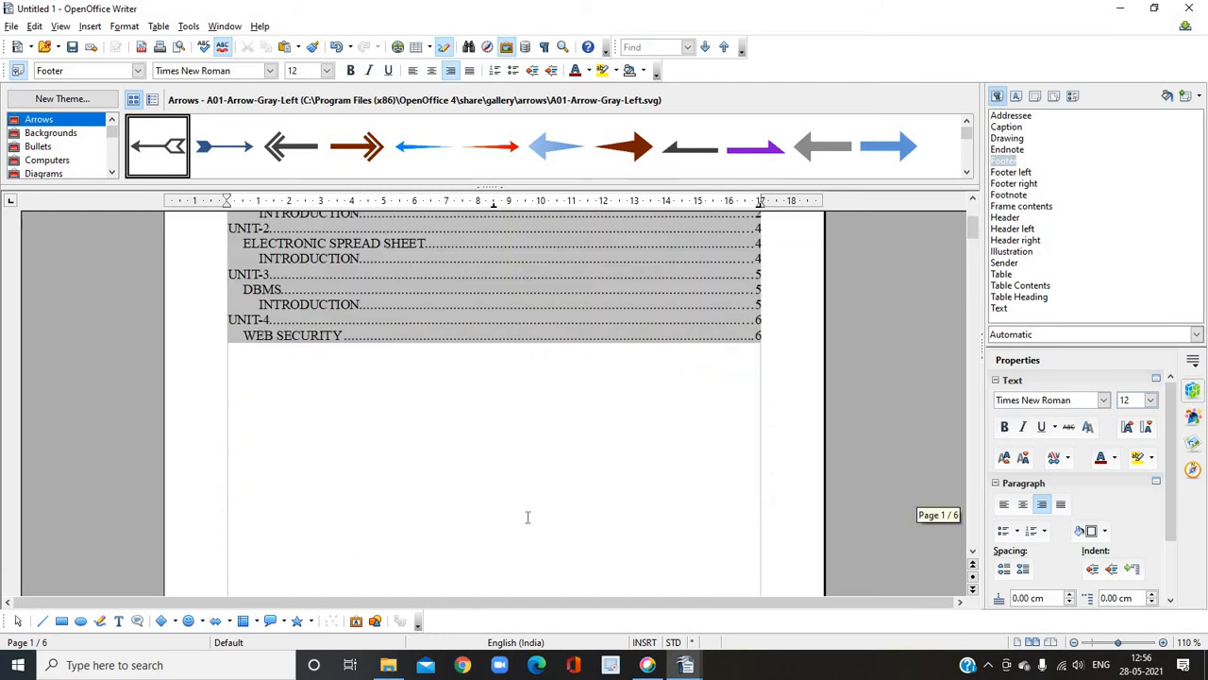
{"action": "scroll", "coordinate": [527, 517], "scroll_direction": "down", "scroll_amount": 15}
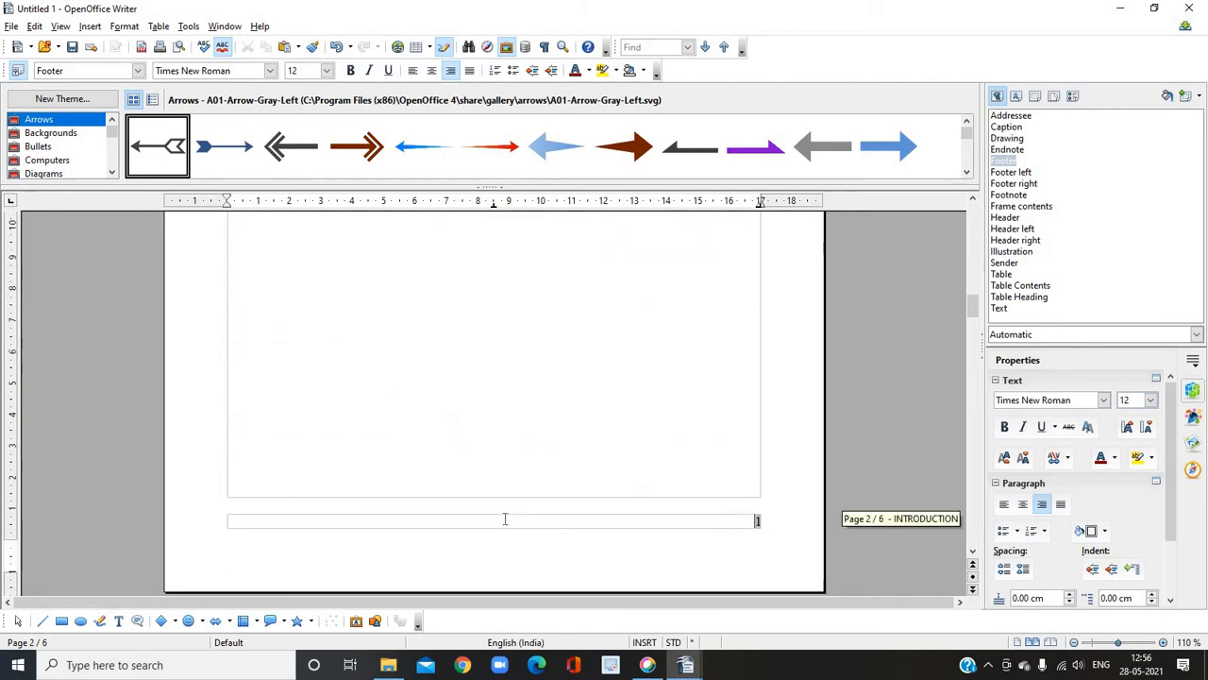
{"action": "scroll", "coordinate": [505, 518], "scroll_direction": "down", "scroll_amount": 3}
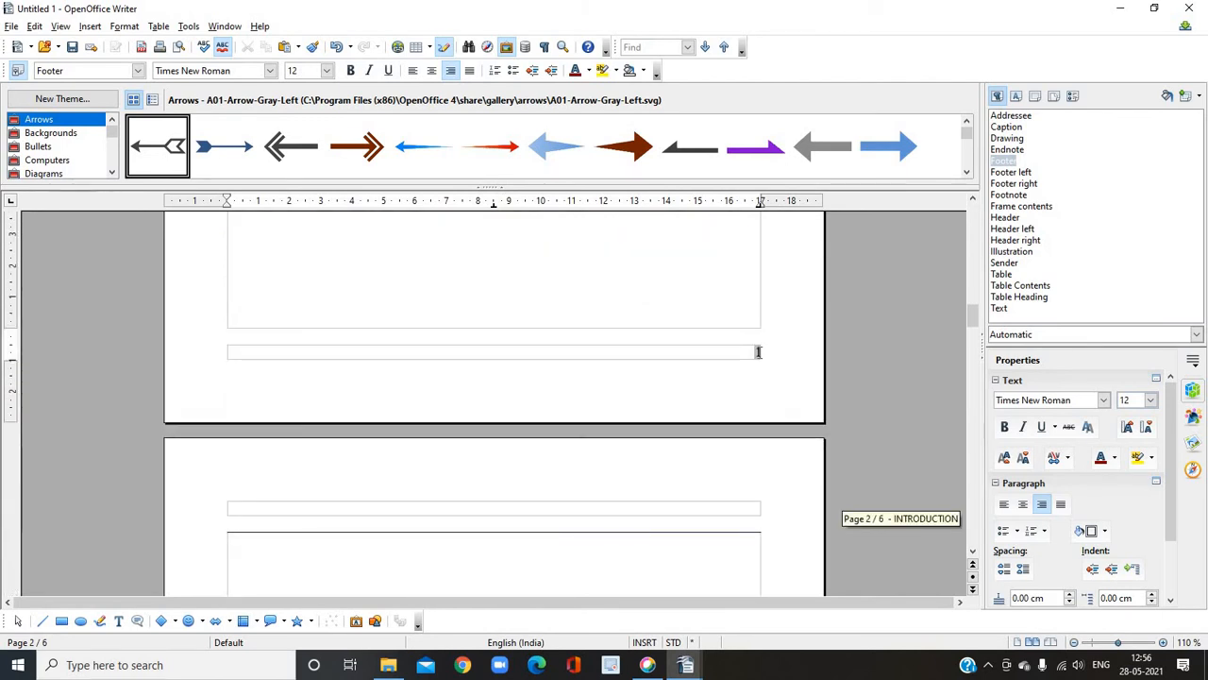
{"action": "right_click", "coordinate": [757, 351]}
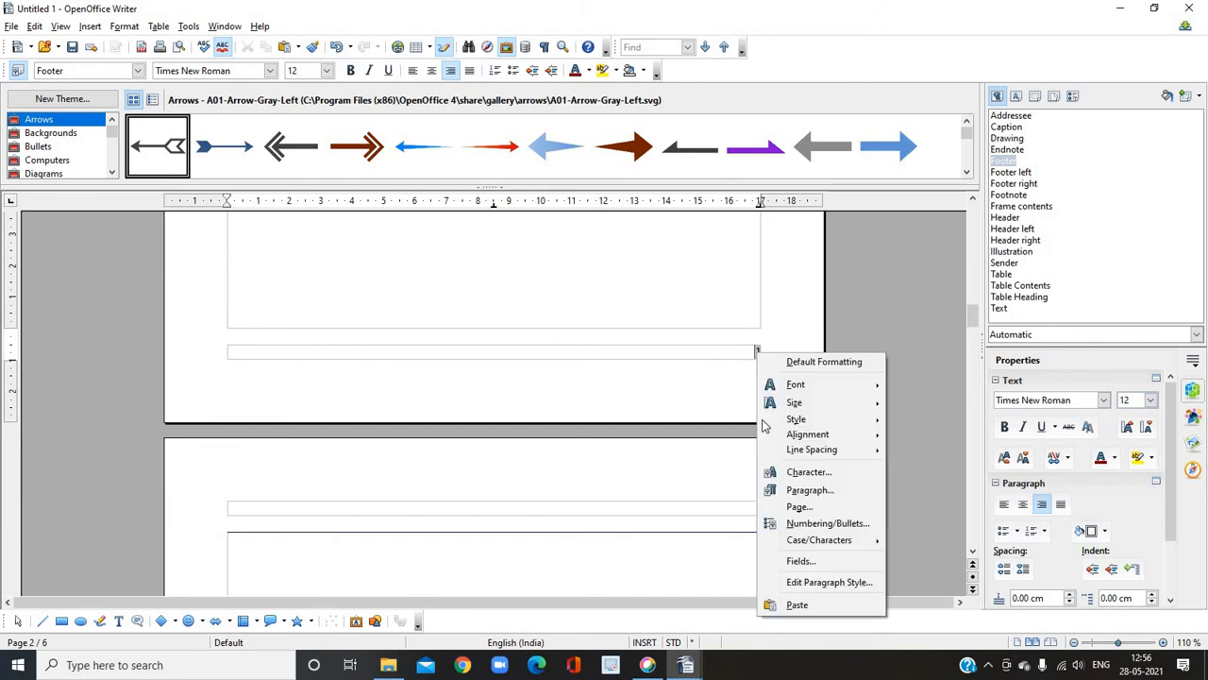
{"action": "left_click", "coordinate": [797, 562]}
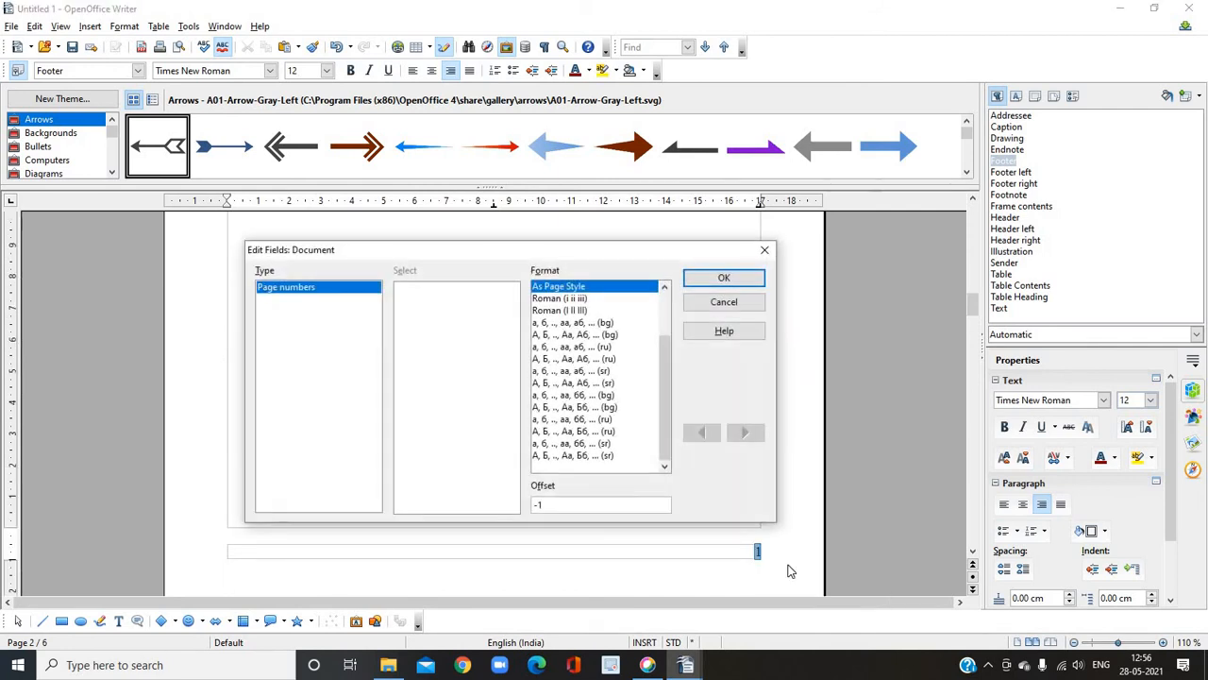
{"action": "left_click", "coordinate": [545, 508]}
{"action": "key", "text": "BackSpace"}
{"action": "type", "text": "2"}
{"action": "left_click", "coordinate": [724, 280]}
Check the footers of the contents page, the UNIT-1 page and the following page with the -2 offset applied
{"action": "scroll", "coordinate": [624, 428], "scroll_direction": "up", "scroll_amount": 15}
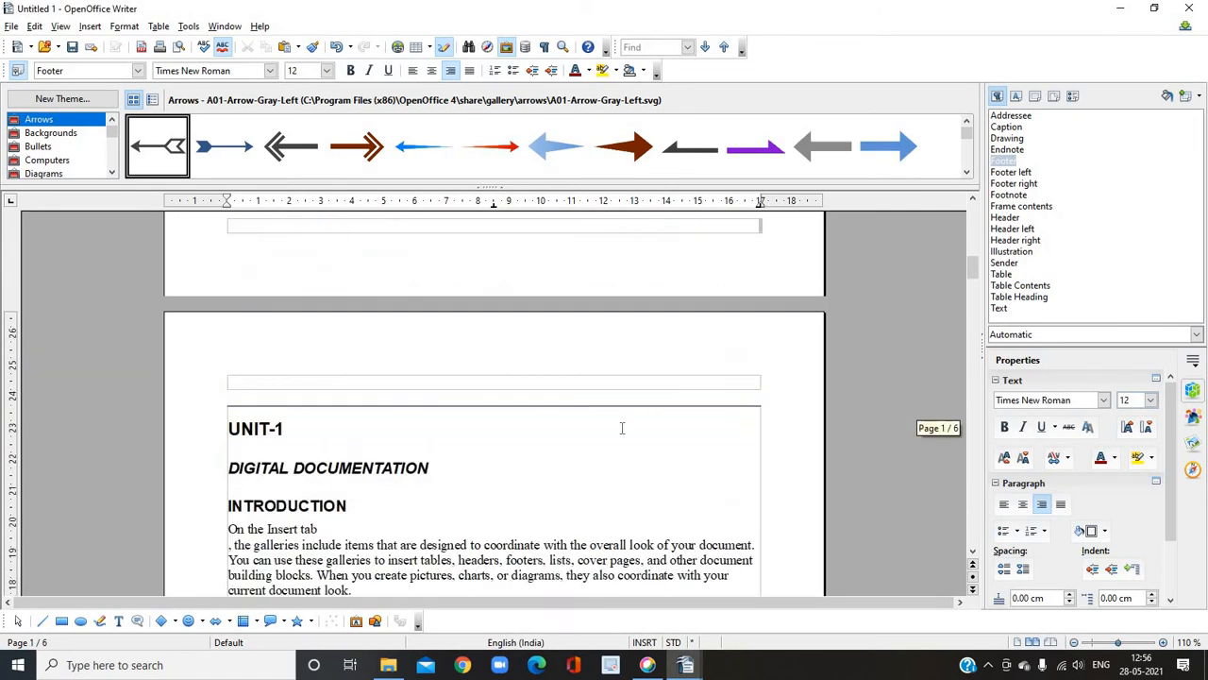
{"action": "scroll", "coordinate": [622, 428], "scroll_direction": "up", "scroll_amount": 2}
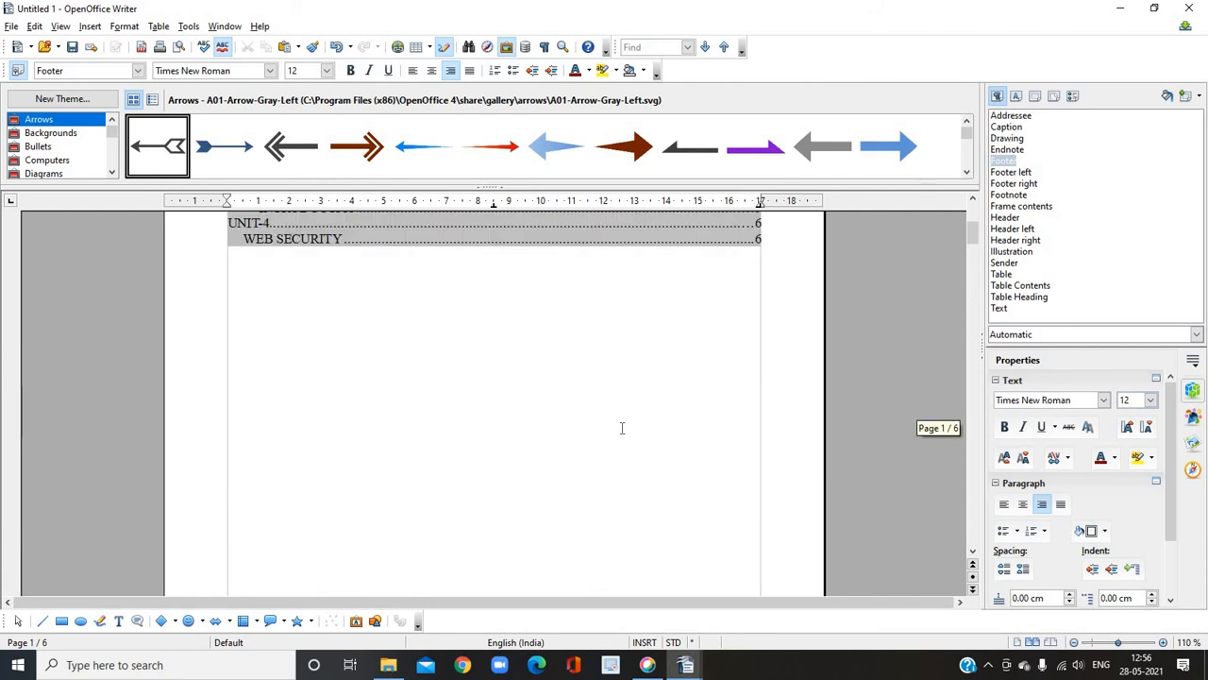
{"action": "scroll", "coordinate": [622, 428], "scroll_direction": "down", "scroll_amount": 10}
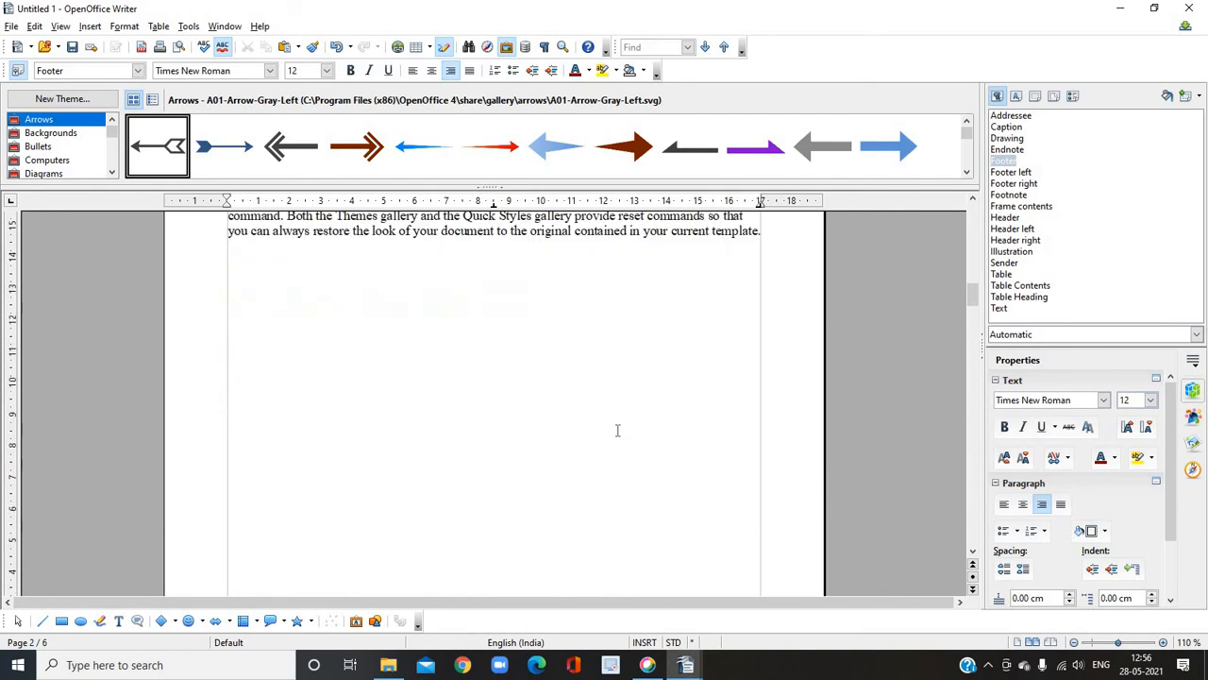
{"action": "scroll", "coordinate": [645, 399], "scroll_direction": "up", "scroll_amount": 8}
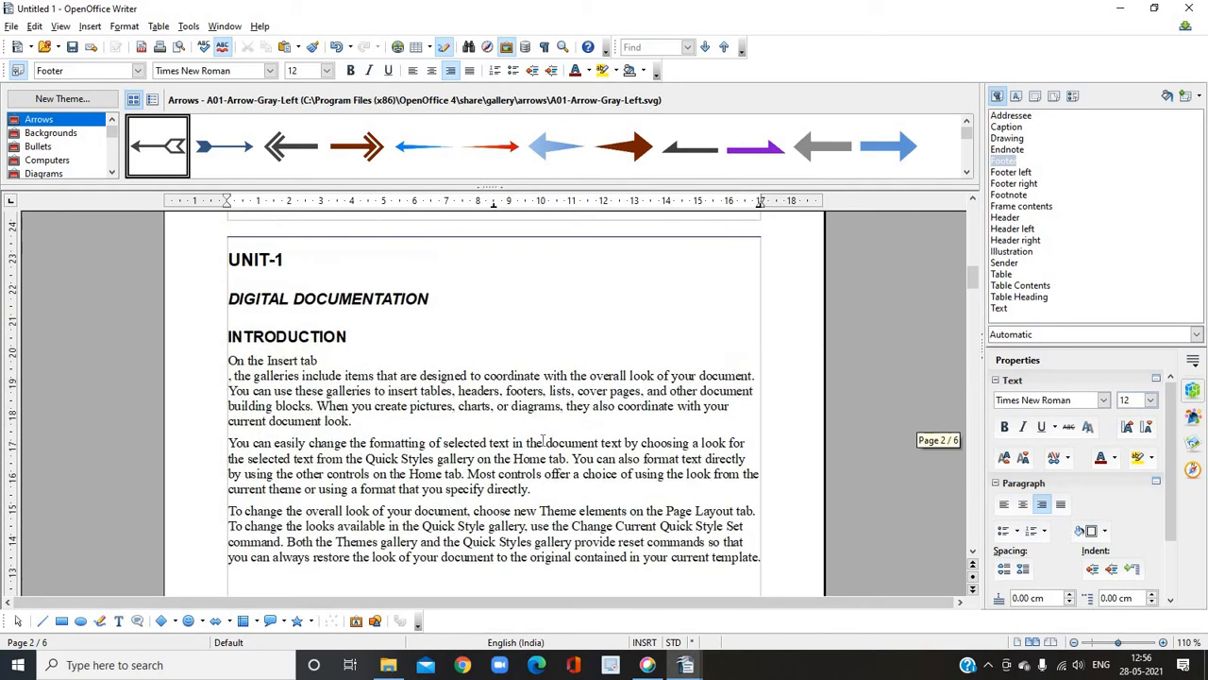
{"action": "scroll", "coordinate": [536, 455], "scroll_direction": "down", "scroll_amount": 15}
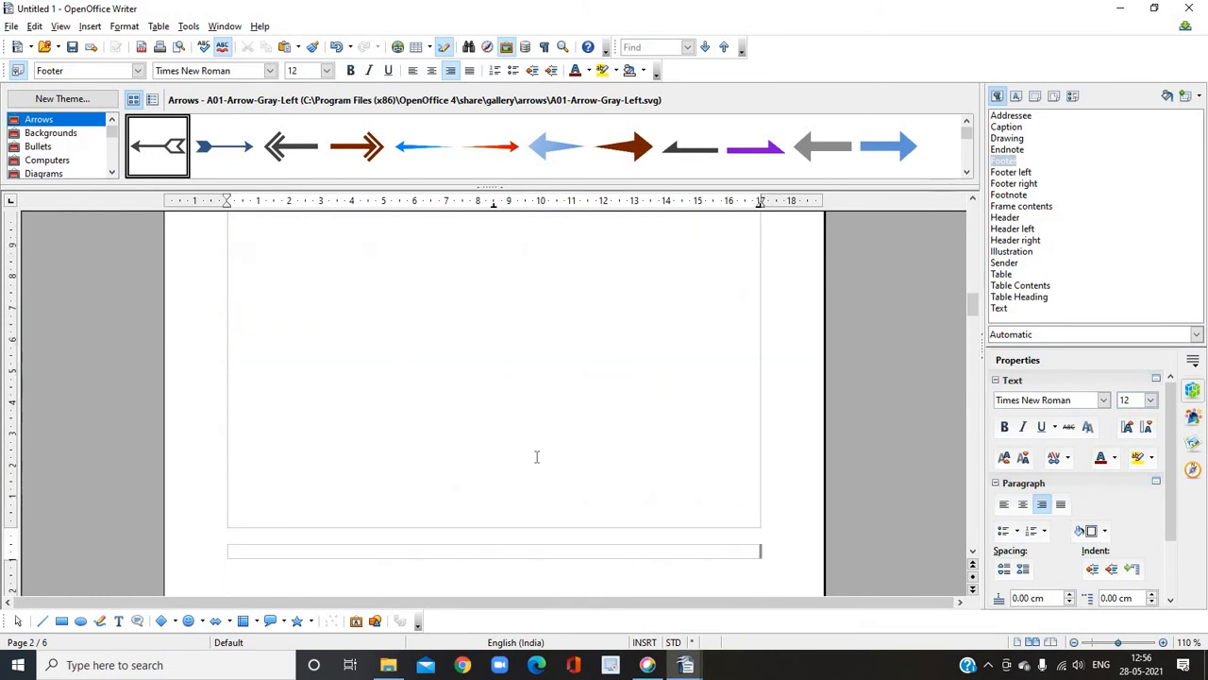
{"action": "scroll", "coordinate": [538, 458], "scroll_direction": "down", "scroll_amount": 5}
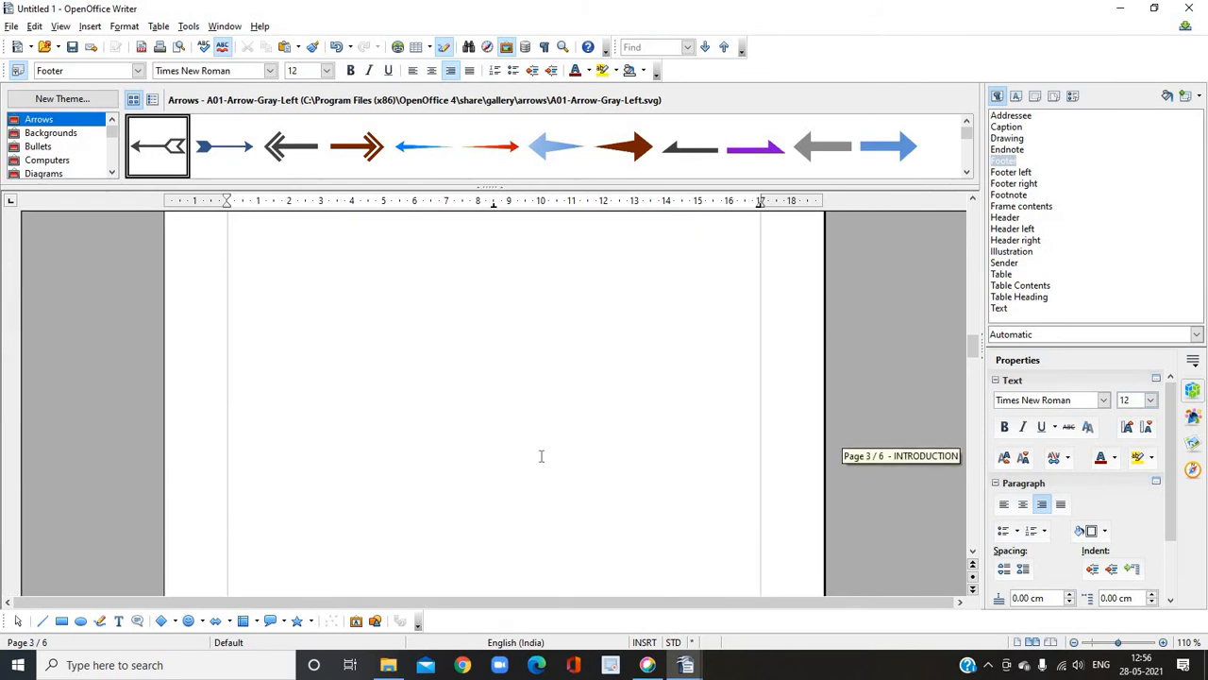
{"action": "scroll", "coordinate": [533, 460], "scroll_direction": "up", "scroll_amount": 15}
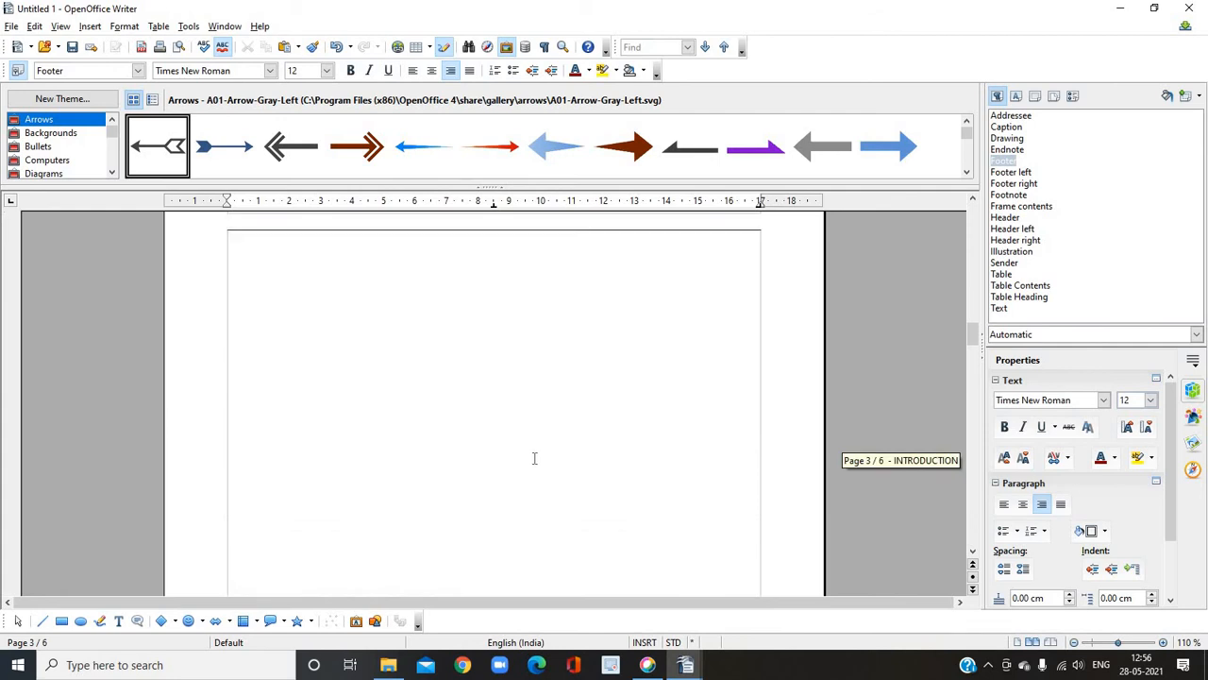
{"action": "scroll", "coordinate": [533, 454], "scroll_direction": "up", "scroll_amount": 10}
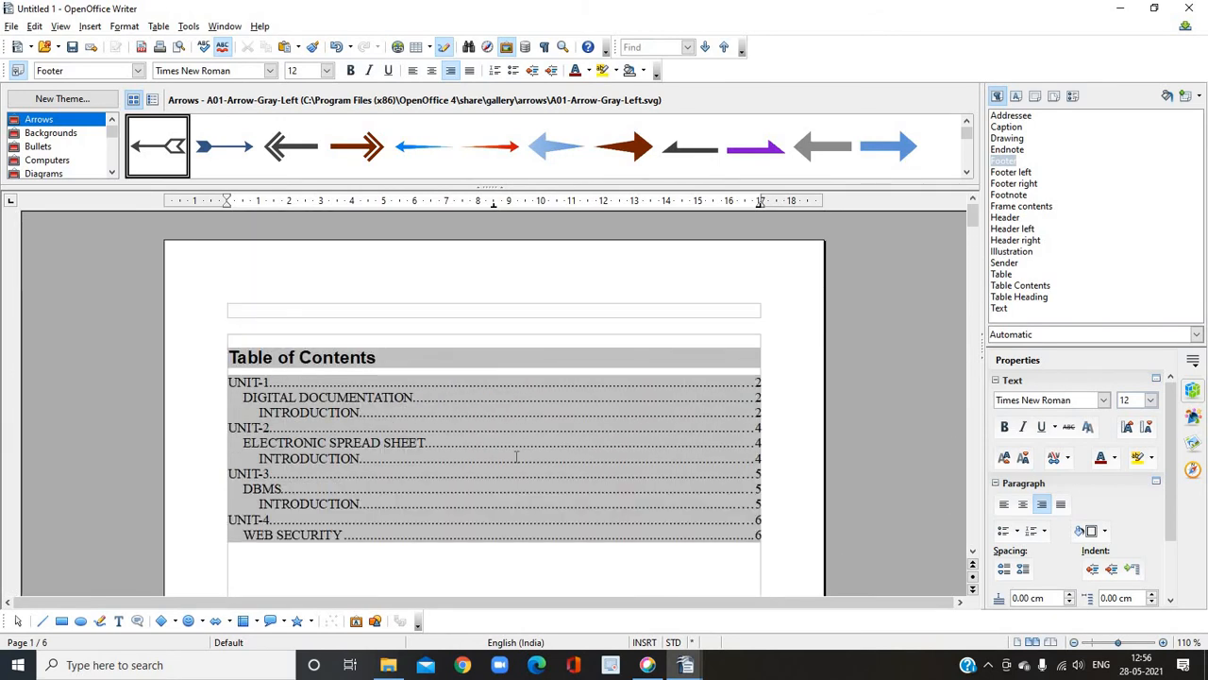
Set the offset of the UNIT-1 page's footer page number field back to -1
{"action": "scroll", "coordinate": [714, 509], "scroll_direction": "down", "scroll_amount": 10}
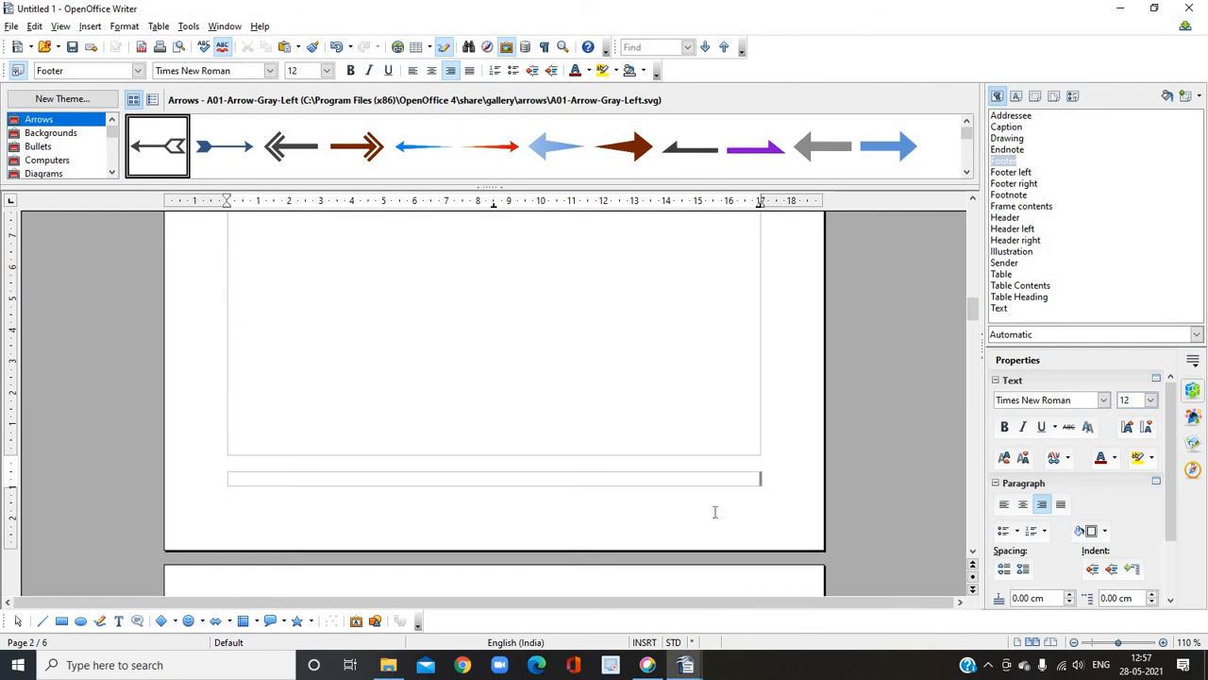
{"action": "right_click", "coordinate": [760, 478]}
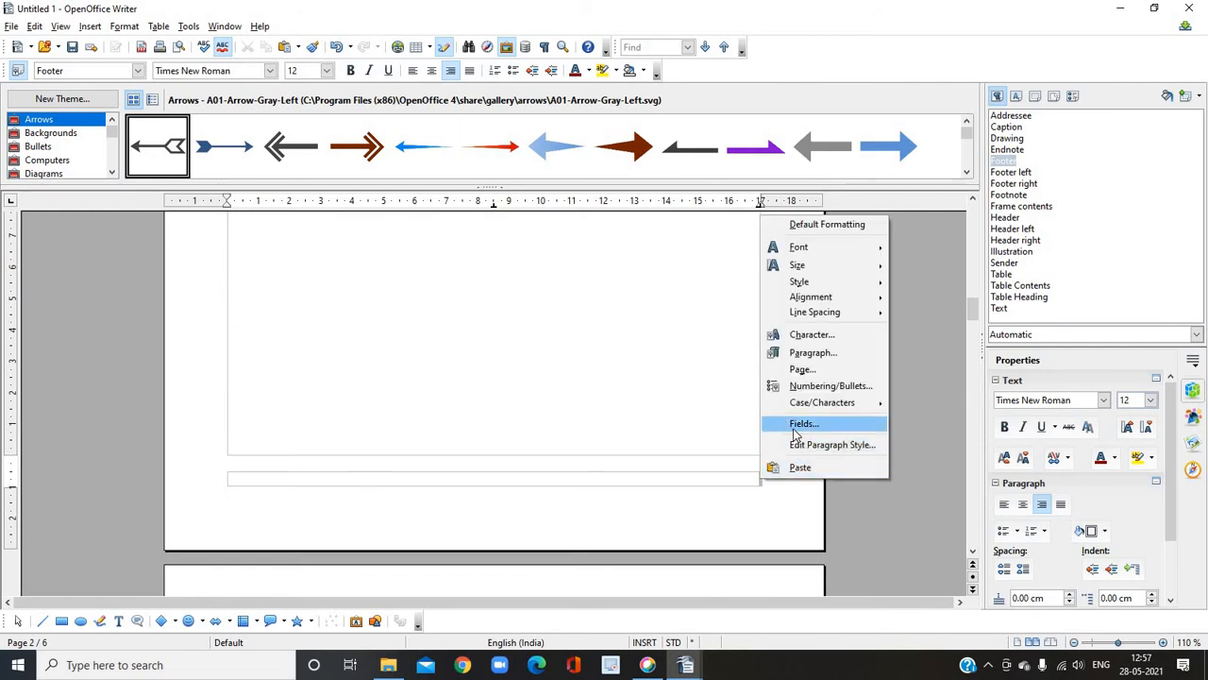
{"action": "left_click", "coordinate": [794, 429]}
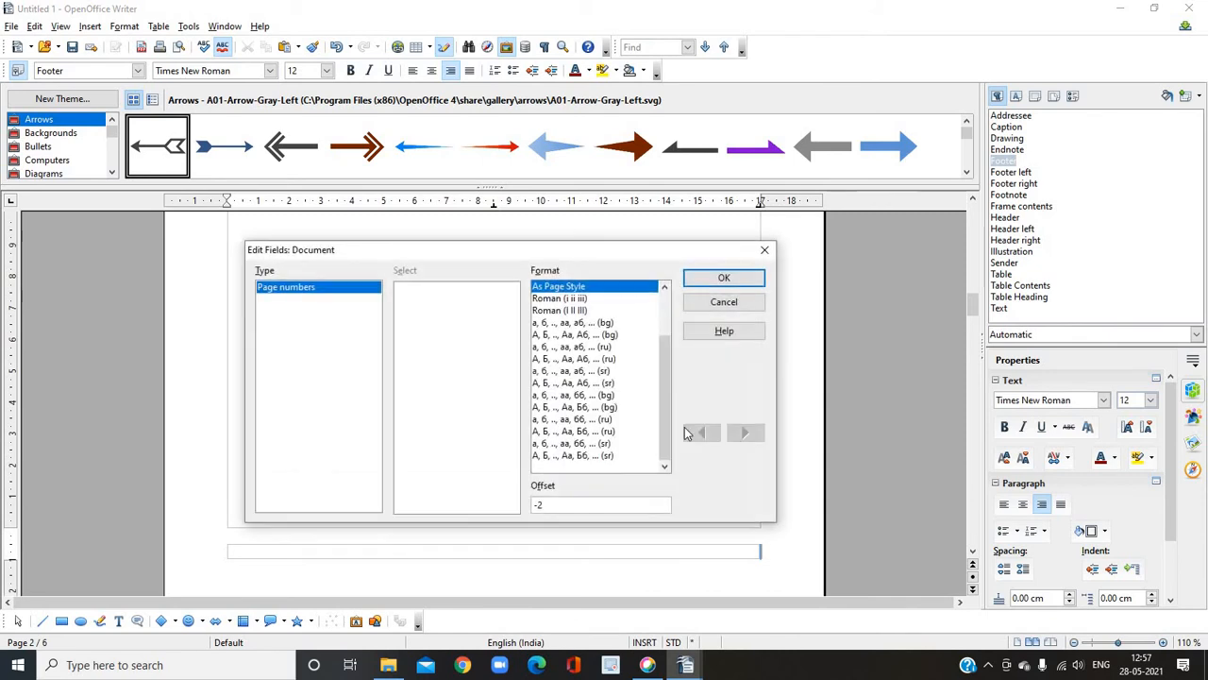
{"action": "left_click", "coordinate": [554, 507]}
{"action": "left_click", "coordinate": [724, 277]}
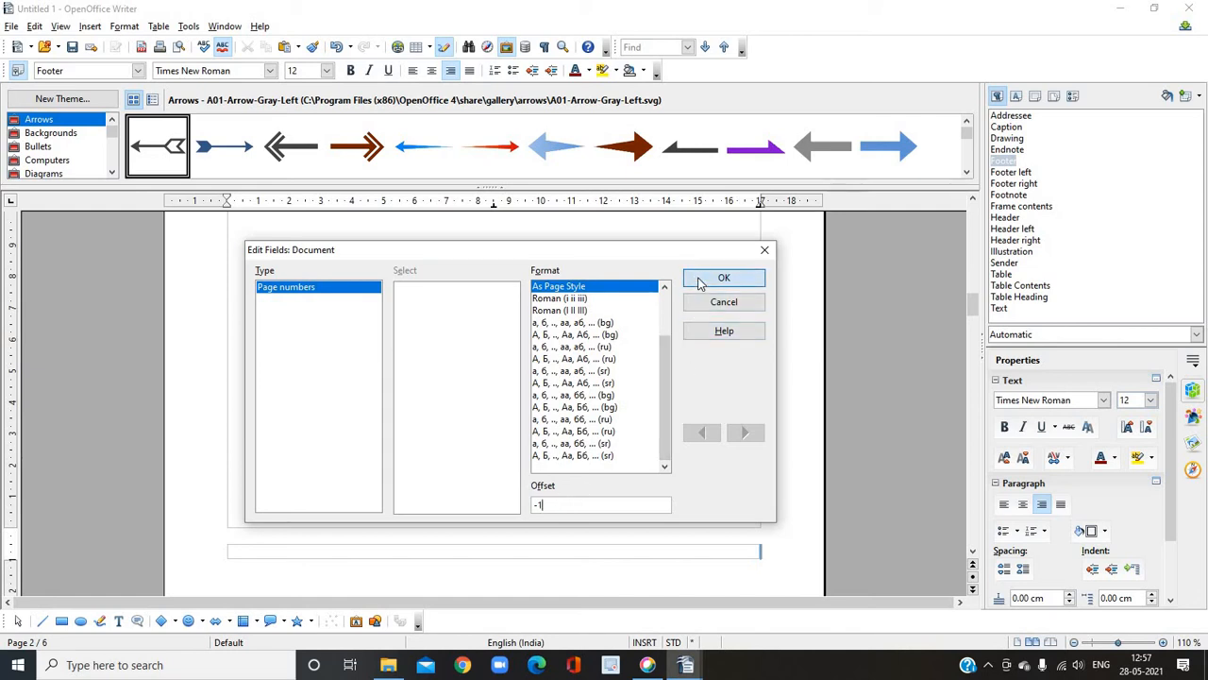
Review the footer page numbers from the UNIT-1 page through to the UNIT-4 page
{"action": "scroll", "coordinate": [614, 473], "scroll_direction": "up", "scroll_amount": 4}
{"action": "scroll", "coordinate": [614, 473], "scroll_direction": "up", "scroll_amount": 5}
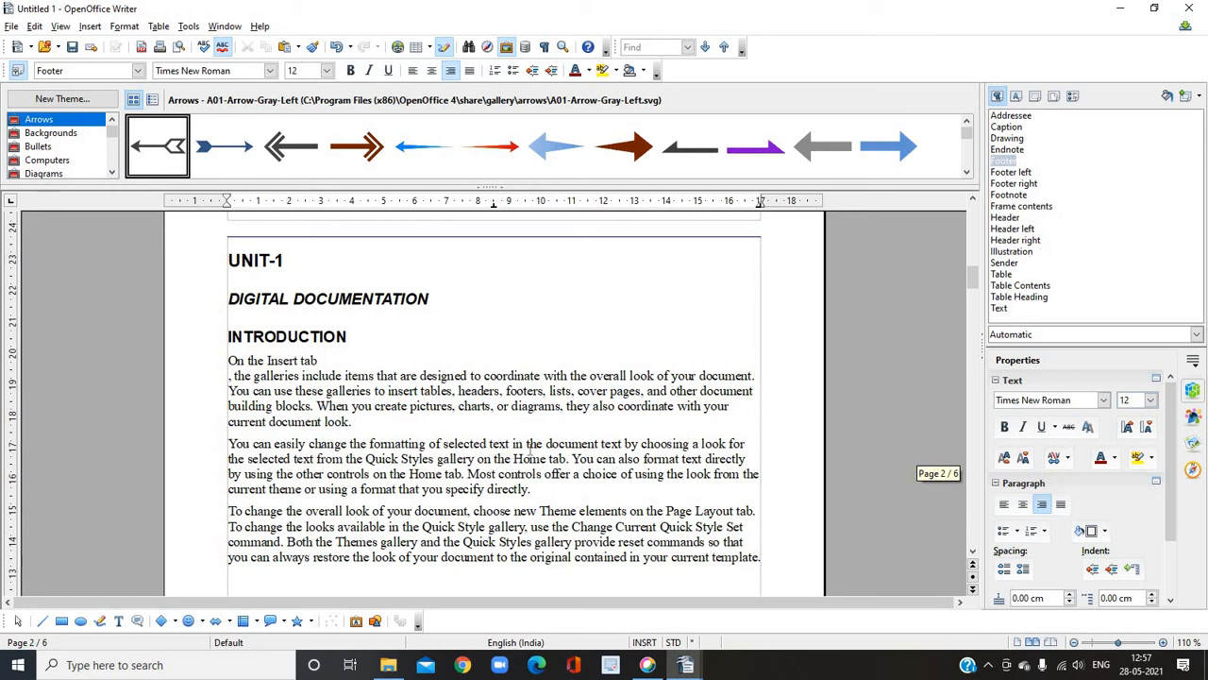
{"action": "scroll", "coordinate": [528, 453], "scroll_direction": "down", "scroll_amount": 20}
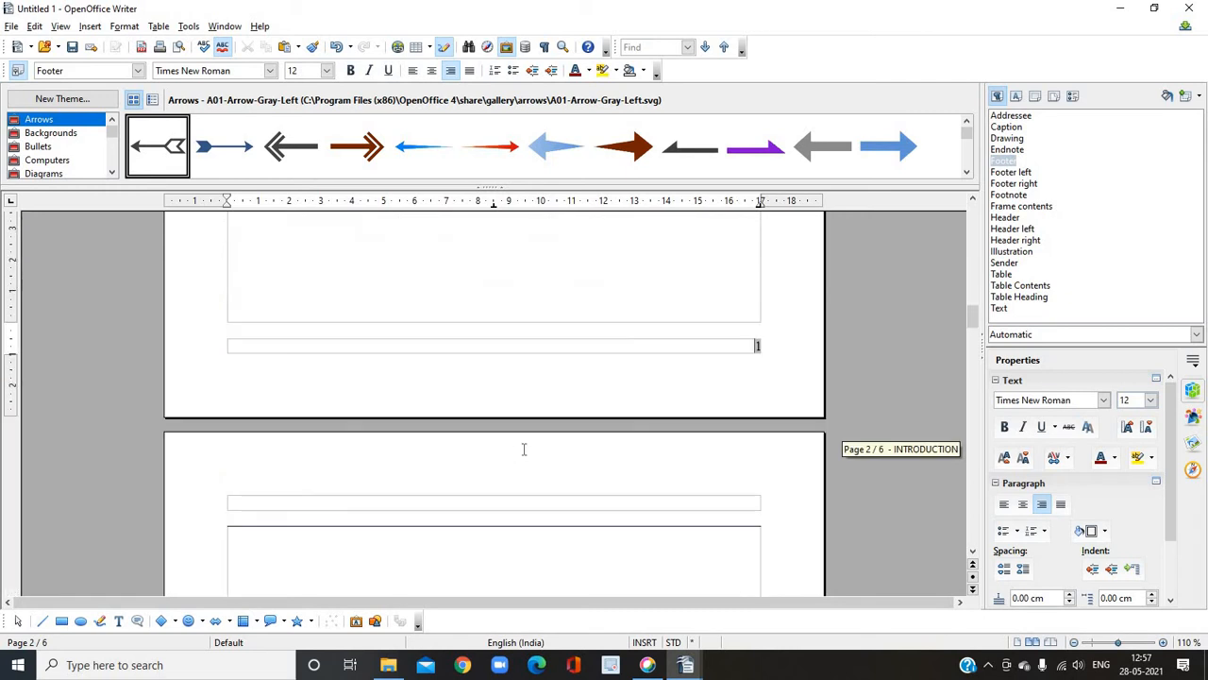
{"action": "scroll", "coordinate": [518, 451], "scroll_direction": "down", "scroll_amount": 20}
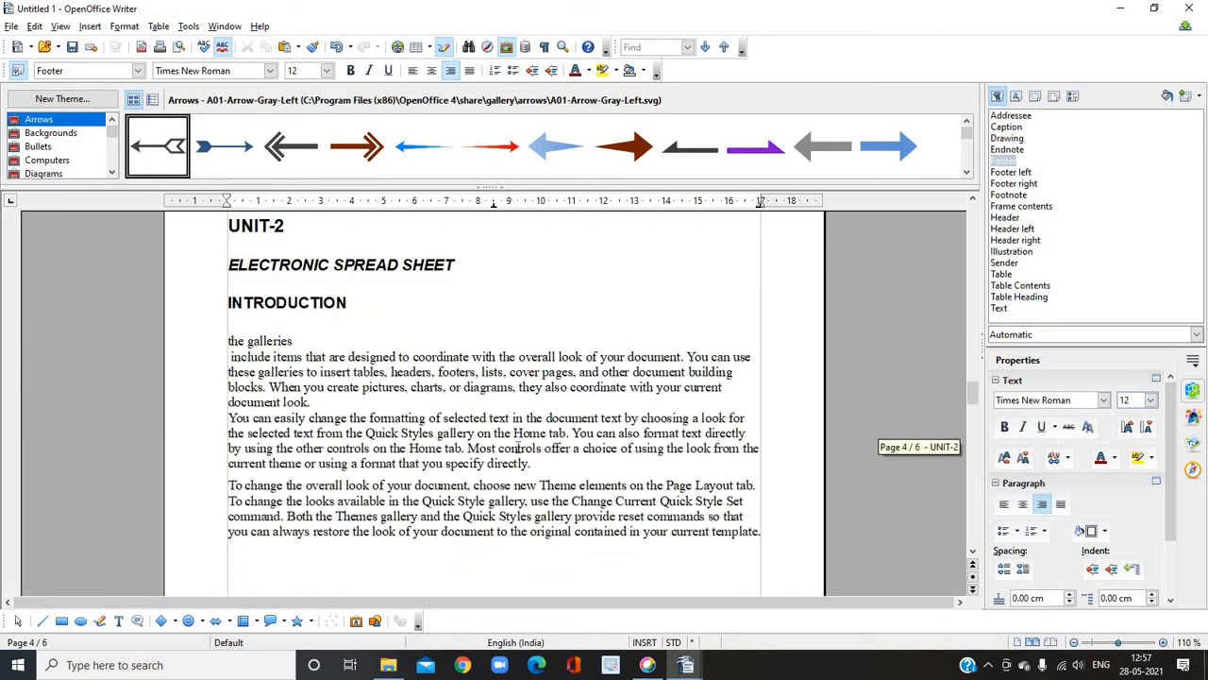
{"action": "scroll", "coordinate": [517, 447], "scroll_direction": "down", "scroll_amount": 20}
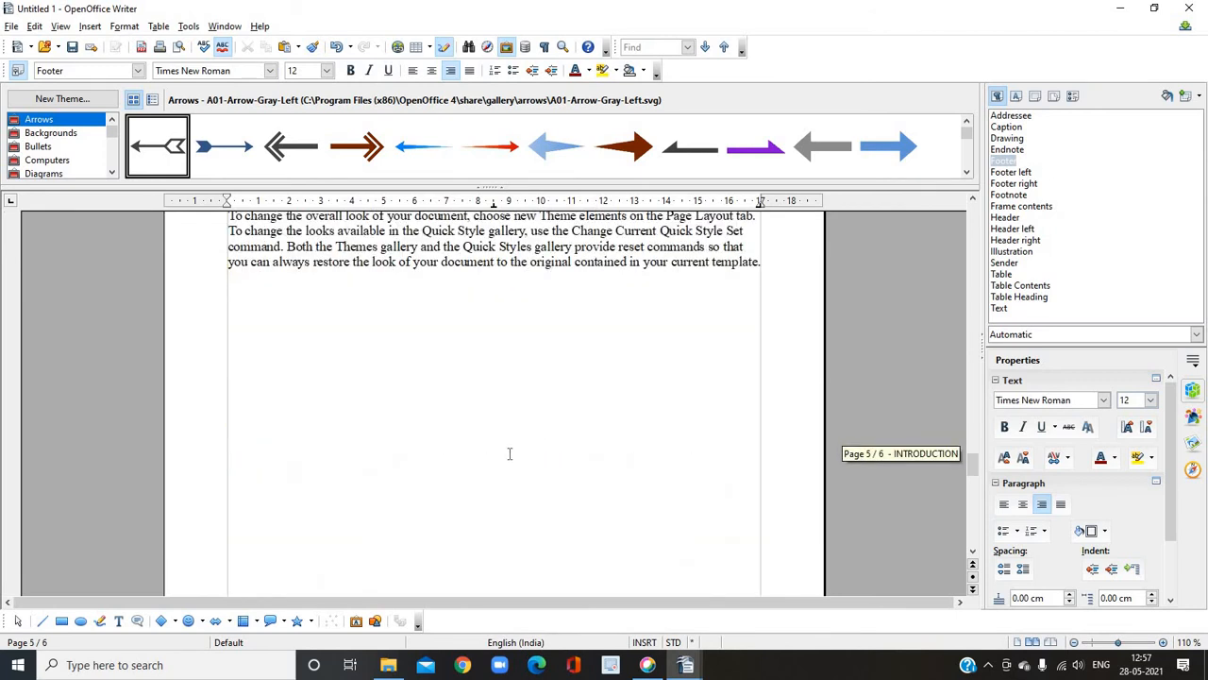
{"action": "scroll", "coordinate": [509, 454], "scroll_direction": "down", "scroll_amount": 1}
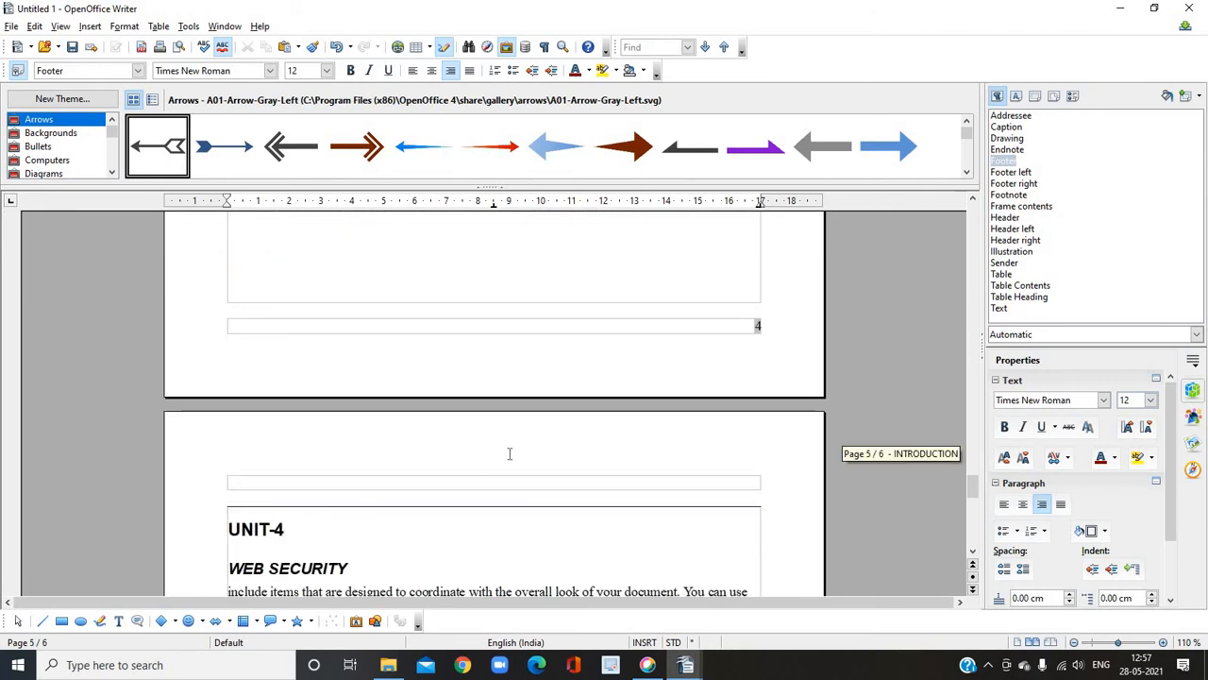
{"action": "scroll", "coordinate": [509, 454], "scroll_direction": "up", "scroll_amount": 20}
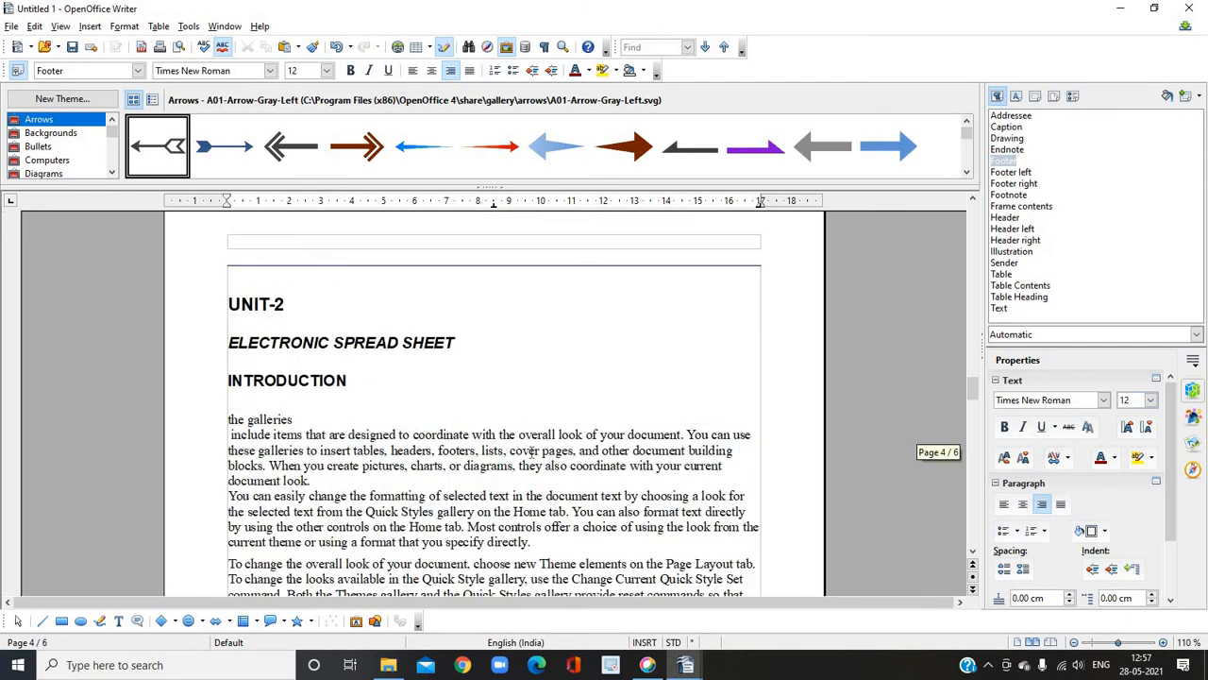
Select the whole table of contents on the first page and open its index settings for editing
{"action": "scroll", "coordinate": [531, 453], "scroll_direction": "up", "scroll_amount": 20}
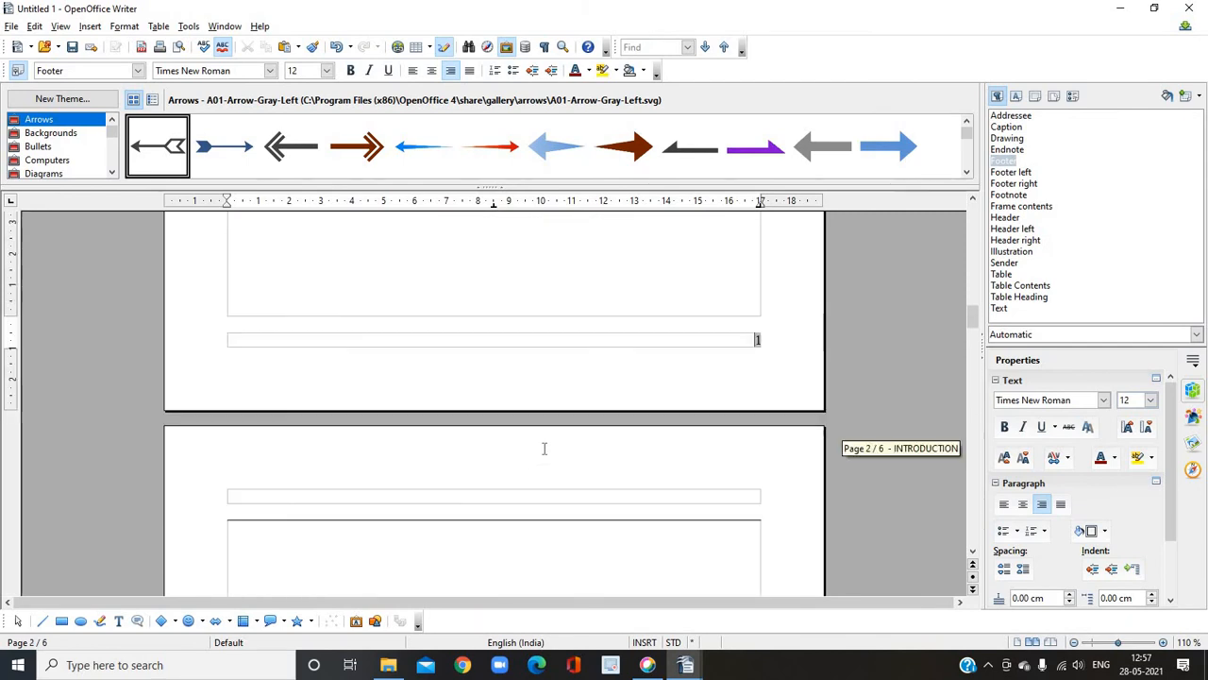
{"action": "scroll", "coordinate": [543, 448], "scroll_direction": "up", "scroll_amount": 15}
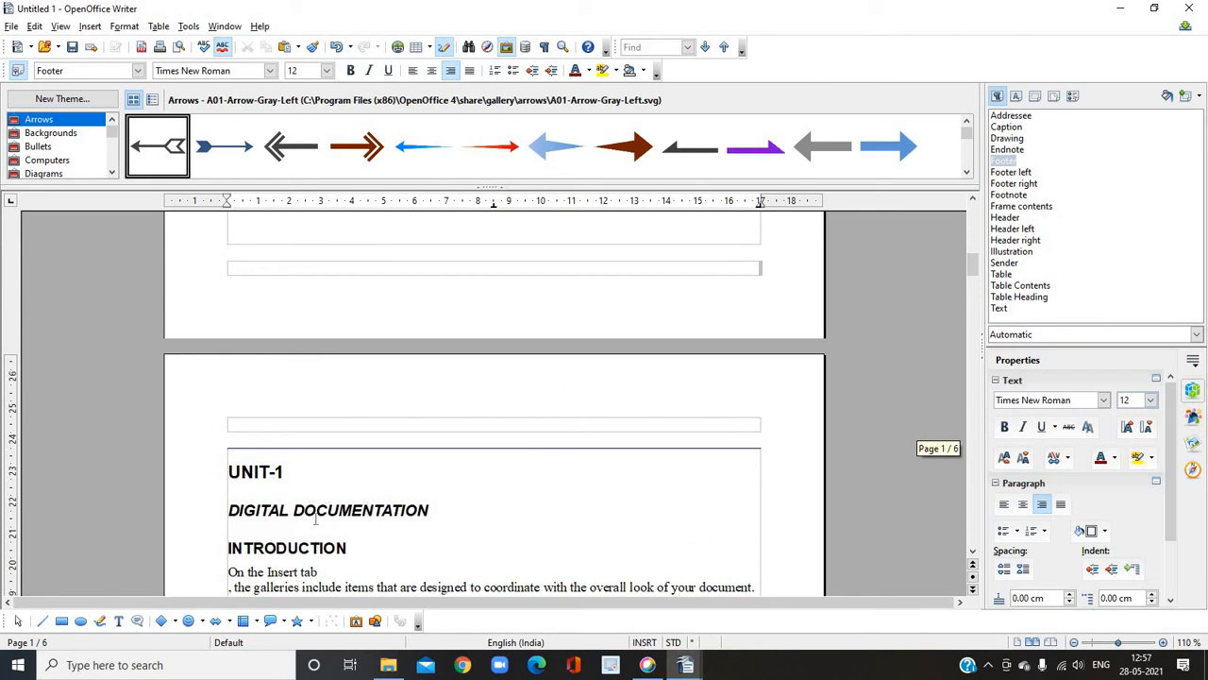
{"action": "scroll", "coordinate": [329, 515], "scroll_direction": "up", "scroll_amount": 15}
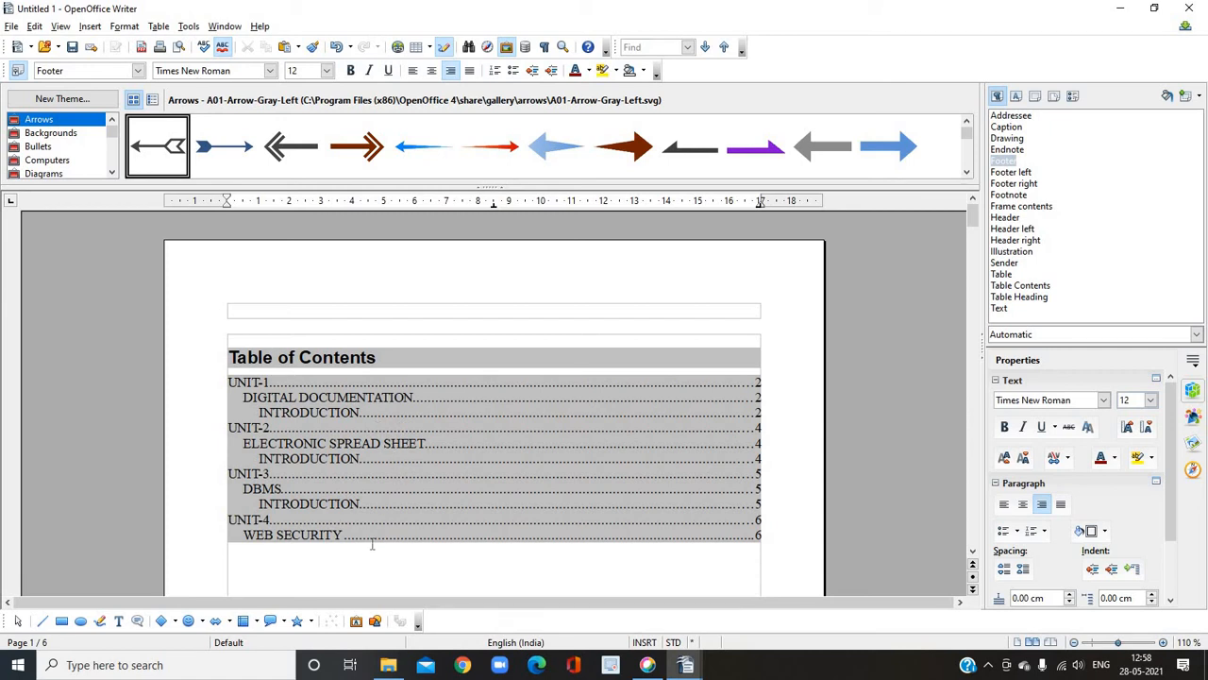
{"action": "left_click_drag", "start_coordinate": [366, 551], "coordinate": [385, 335]}
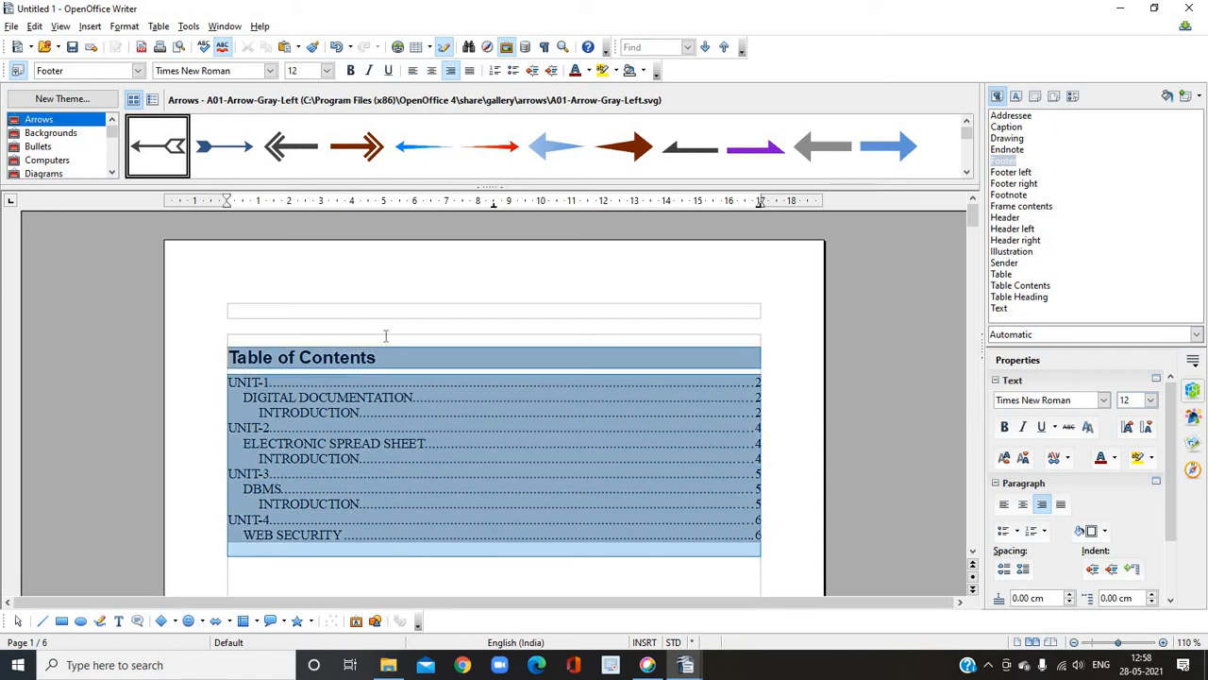
{"action": "right_click", "coordinate": [410, 391]}
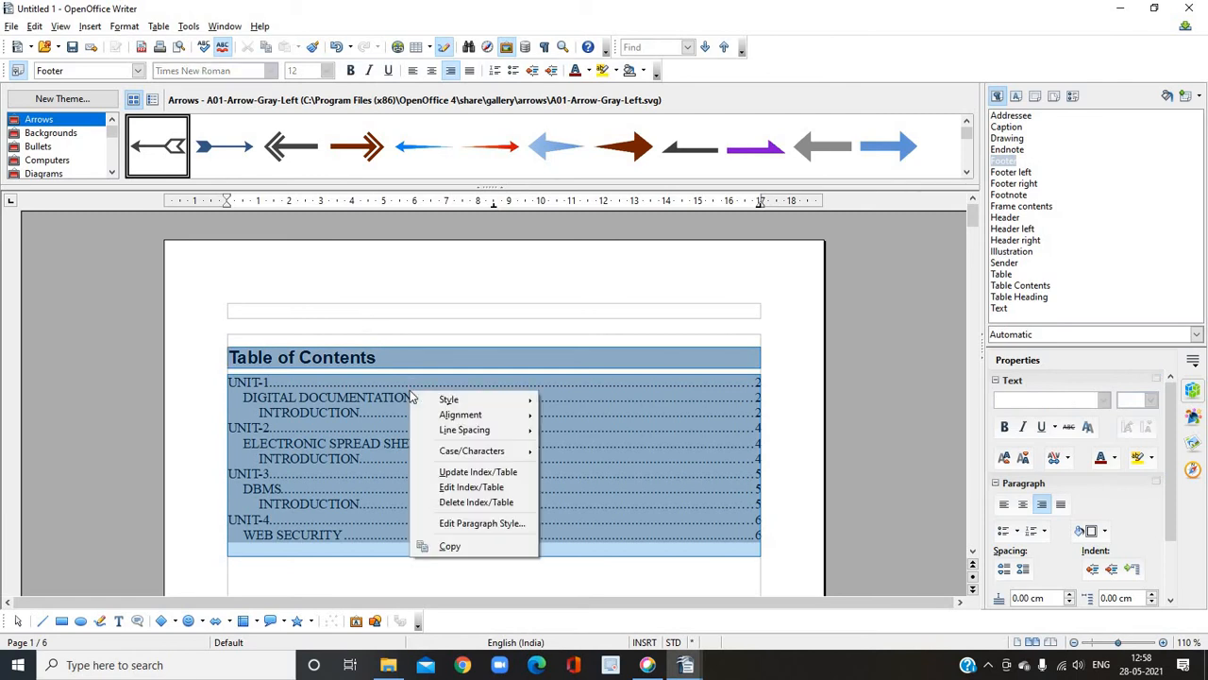
{"action": "left_click", "coordinate": [462, 488]}
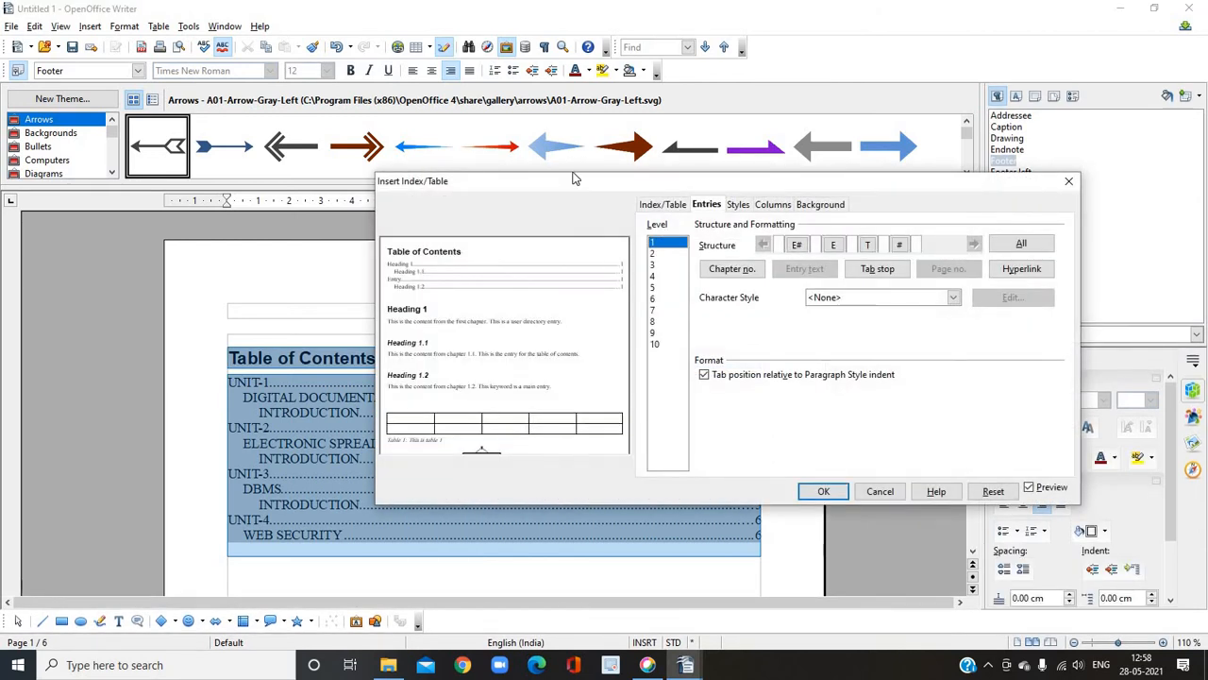
Examine the table of contents' title and type, column, background, style and entry structure settings
{"action": "left_click_drag", "start_coordinate": [563, 182], "coordinate": [348, 205]}
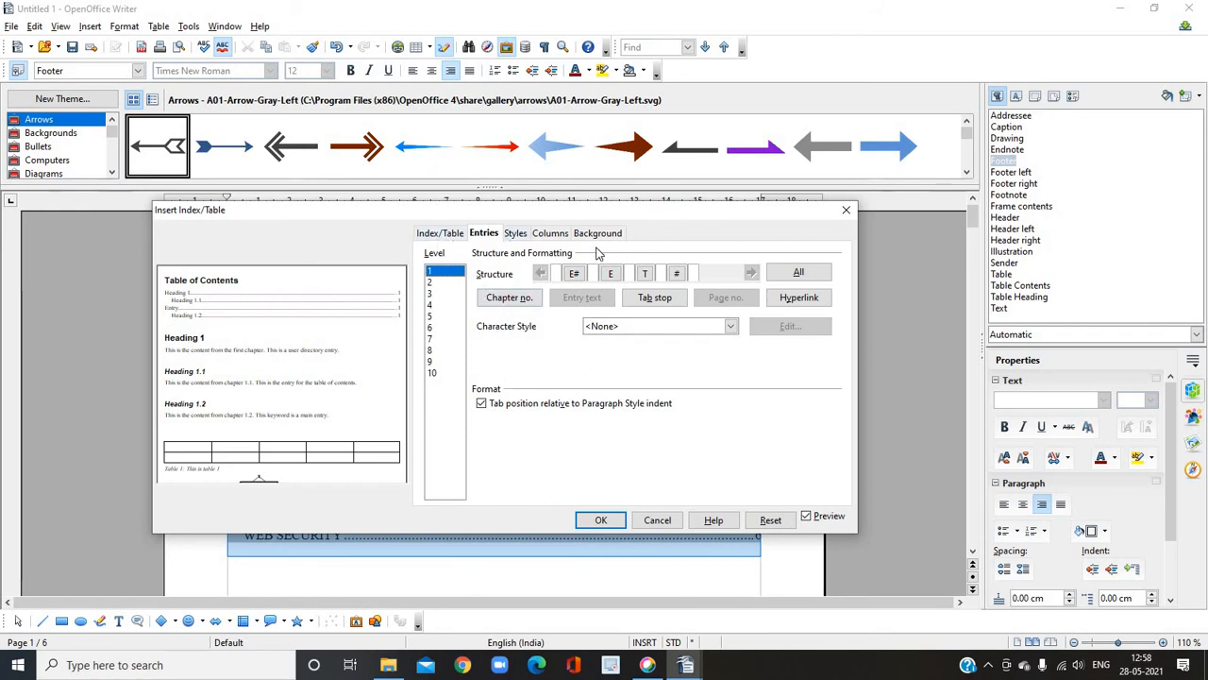
{"action": "left_click", "coordinate": [428, 233]}
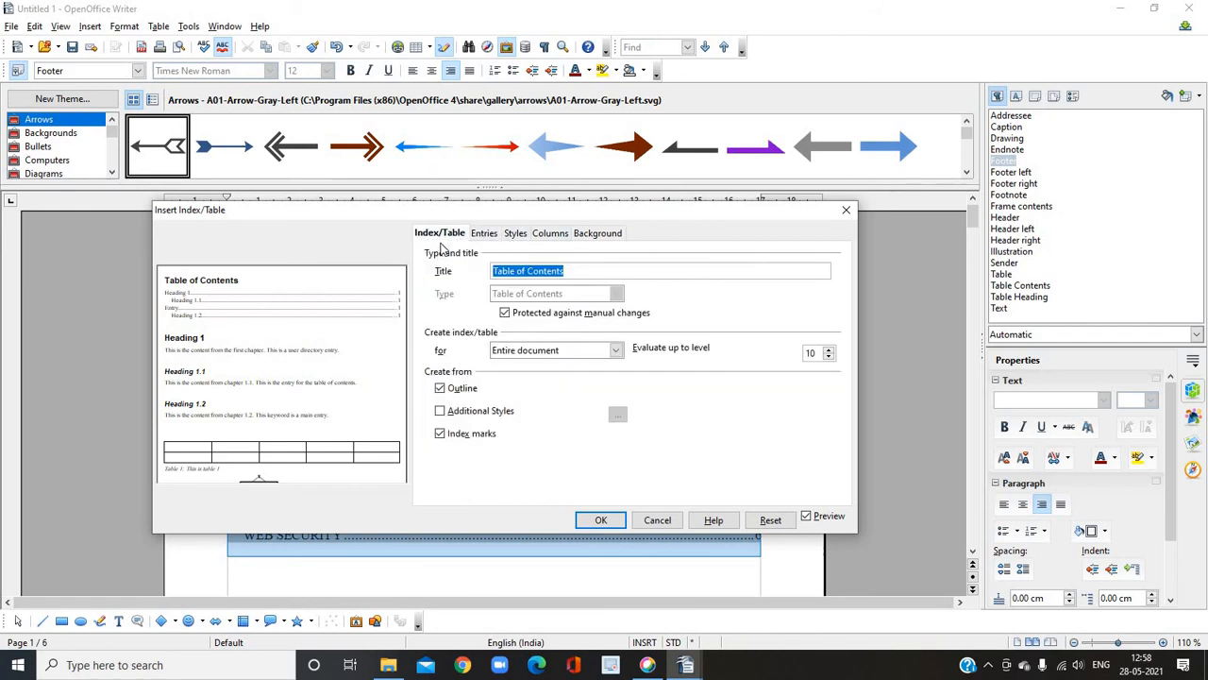
{"action": "left_click", "coordinate": [555, 236]}
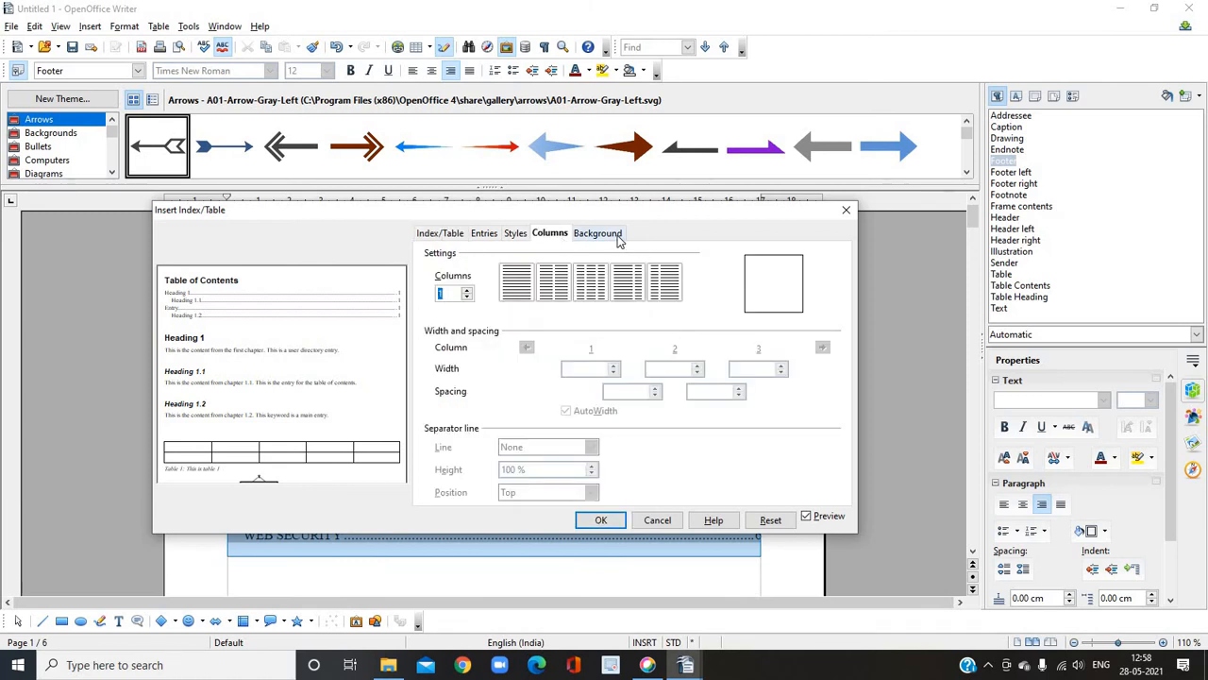
{"action": "left_click", "coordinate": [615, 236]}
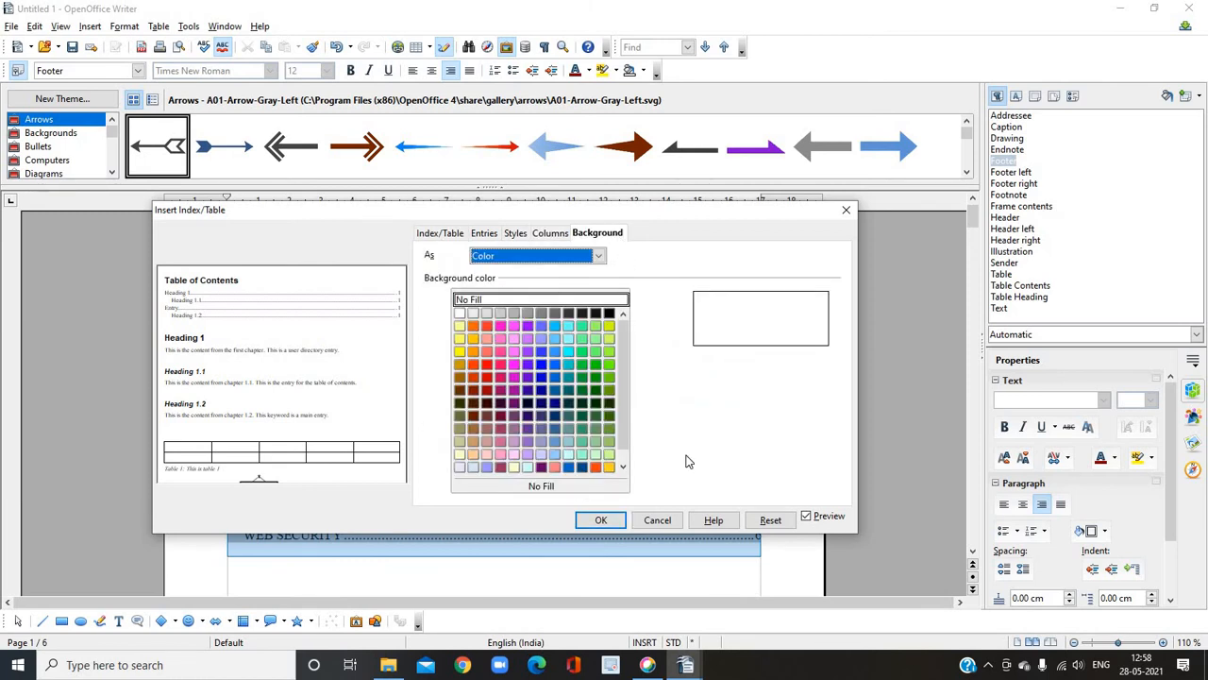
{"action": "left_click", "coordinate": [481, 234]}
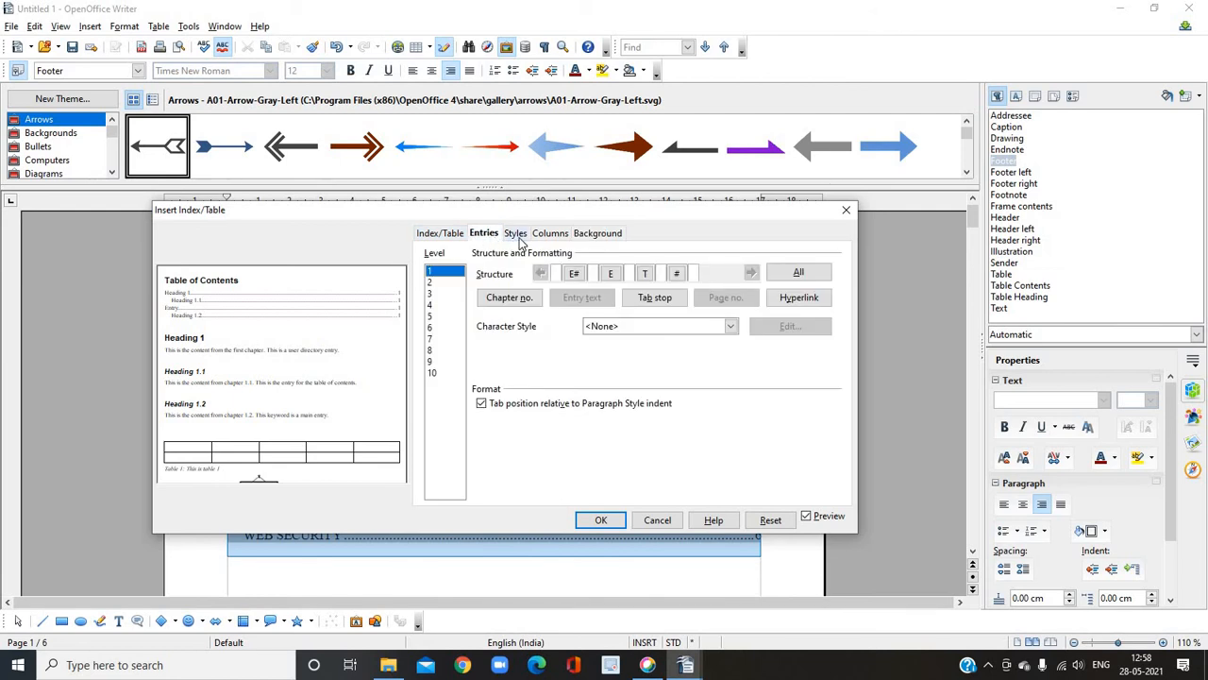
{"action": "left_click", "coordinate": [518, 238]}
{"action": "left_click", "coordinate": [487, 236]}
{"action": "left_click_drag", "start_coordinate": [372, 209], "coordinate": [643, 262]}
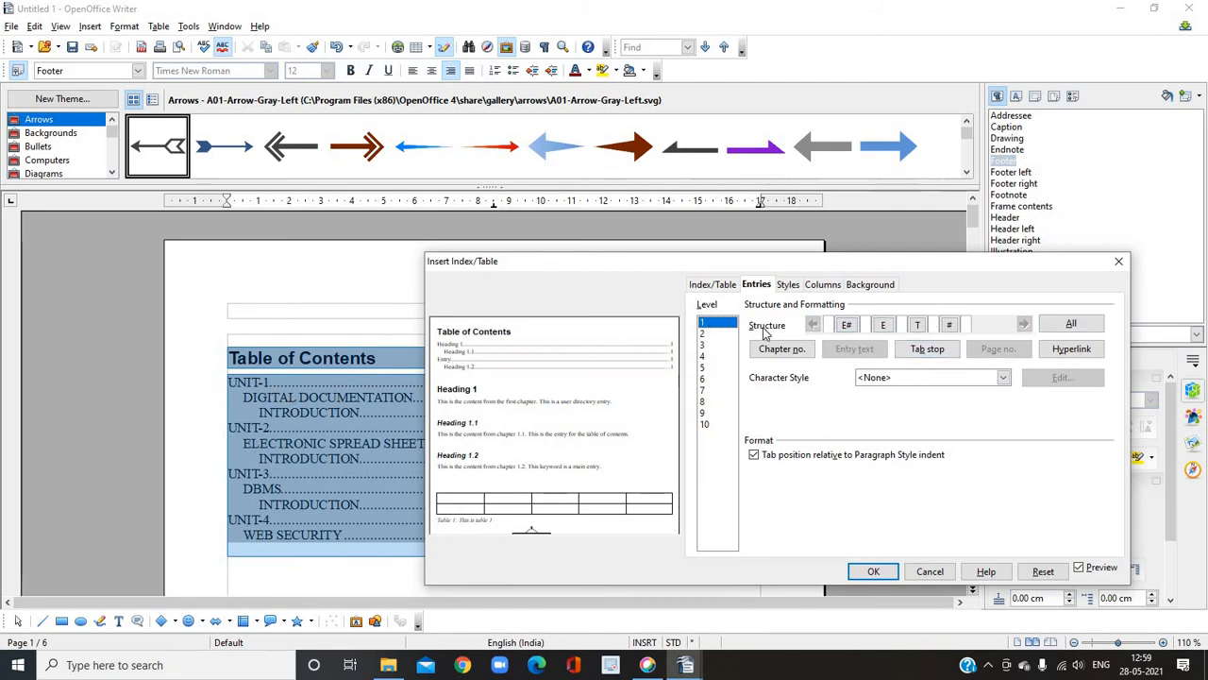
{"action": "left_click_drag", "start_coordinate": [819, 256], "coordinate": [615, 194]}
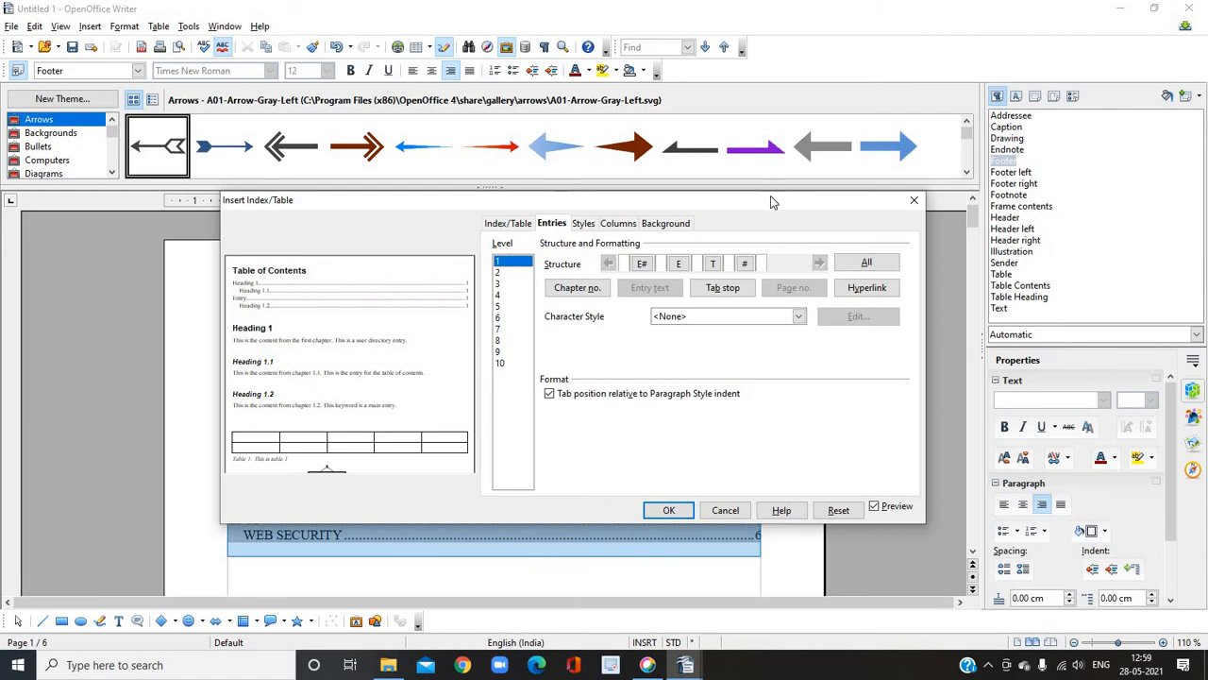
{"action": "left_click_drag", "start_coordinate": [770, 201], "coordinate": [937, 221]}
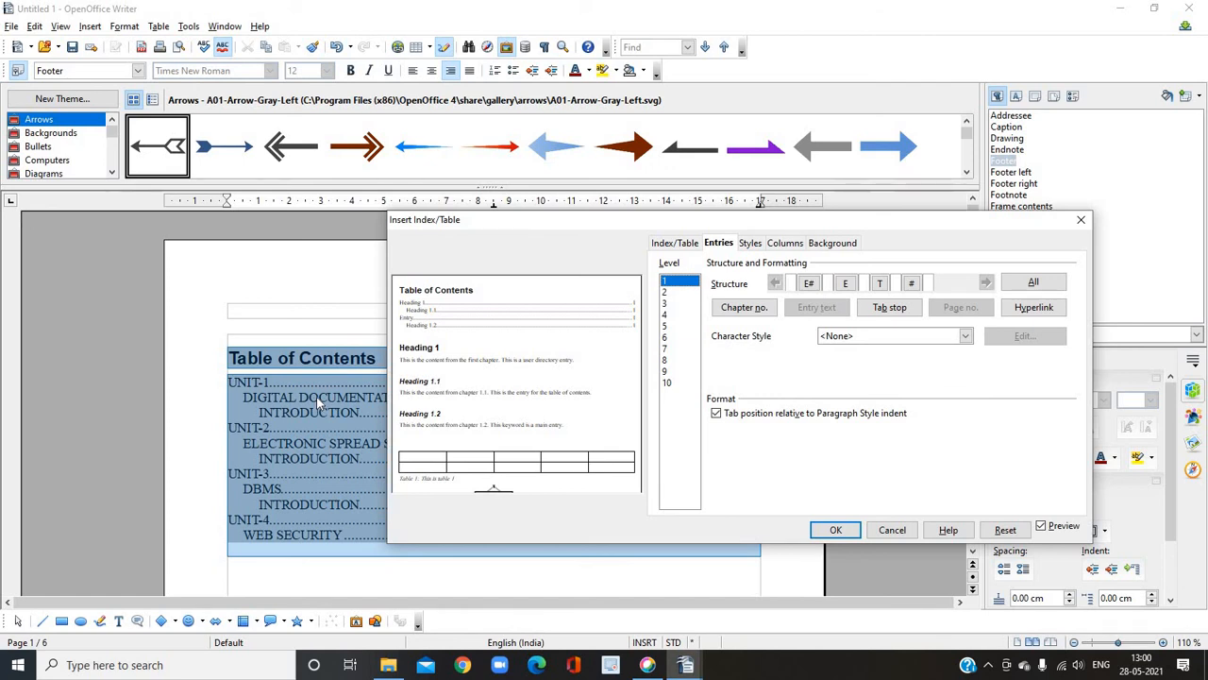
Enclose the level 2 entry text in the table of contents structure with a hyperlink start and hyperlink end, and apply the change
{"action": "left_click", "coordinate": [666, 293]}
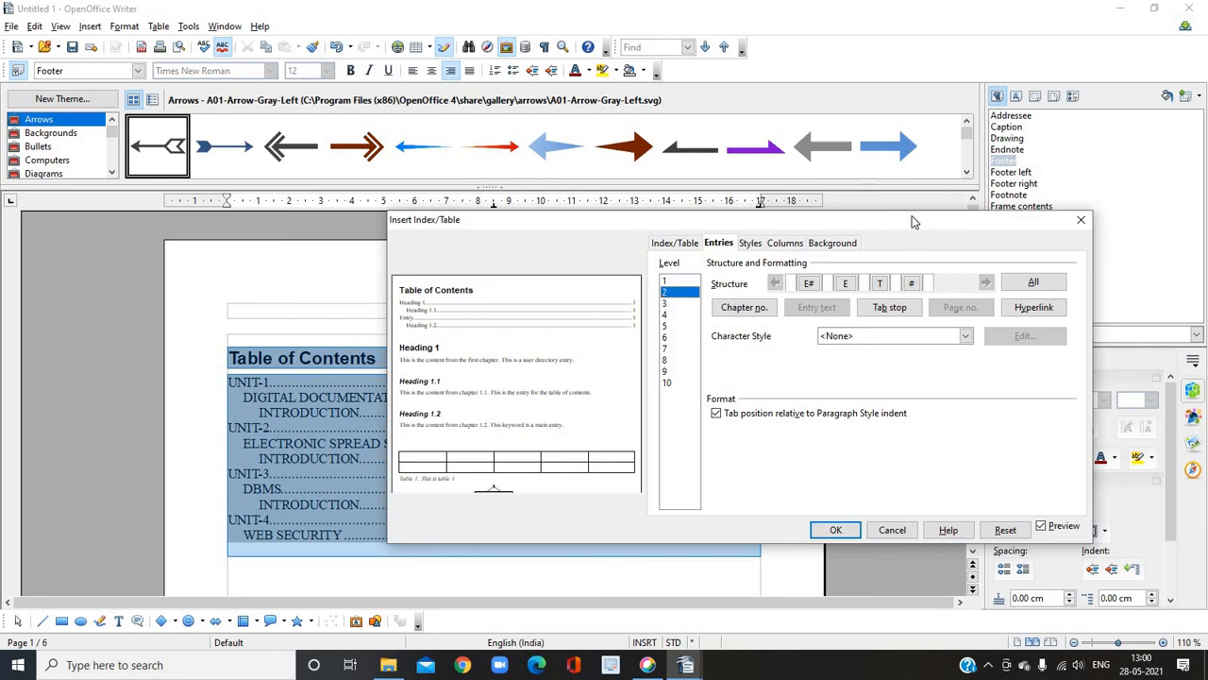
{"action": "left_click_drag", "start_coordinate": [912, 221], "coordinate": [861, 207]}
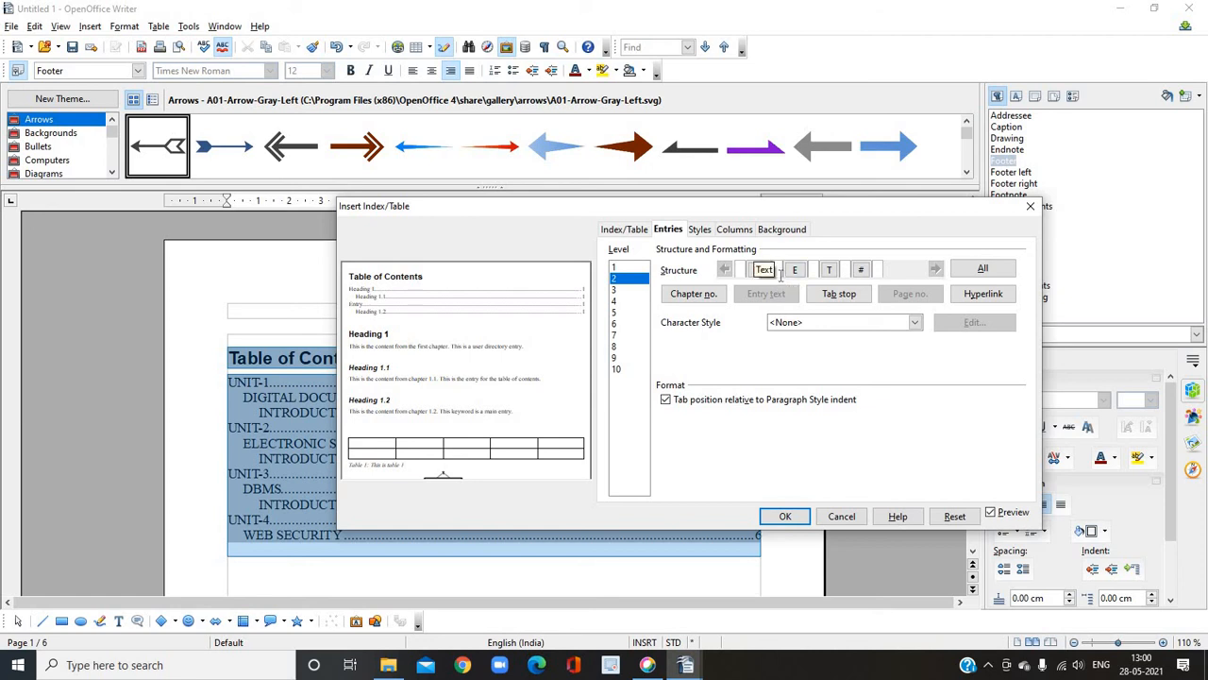
{"action": "left_click", "coordinate": [967, 300]}
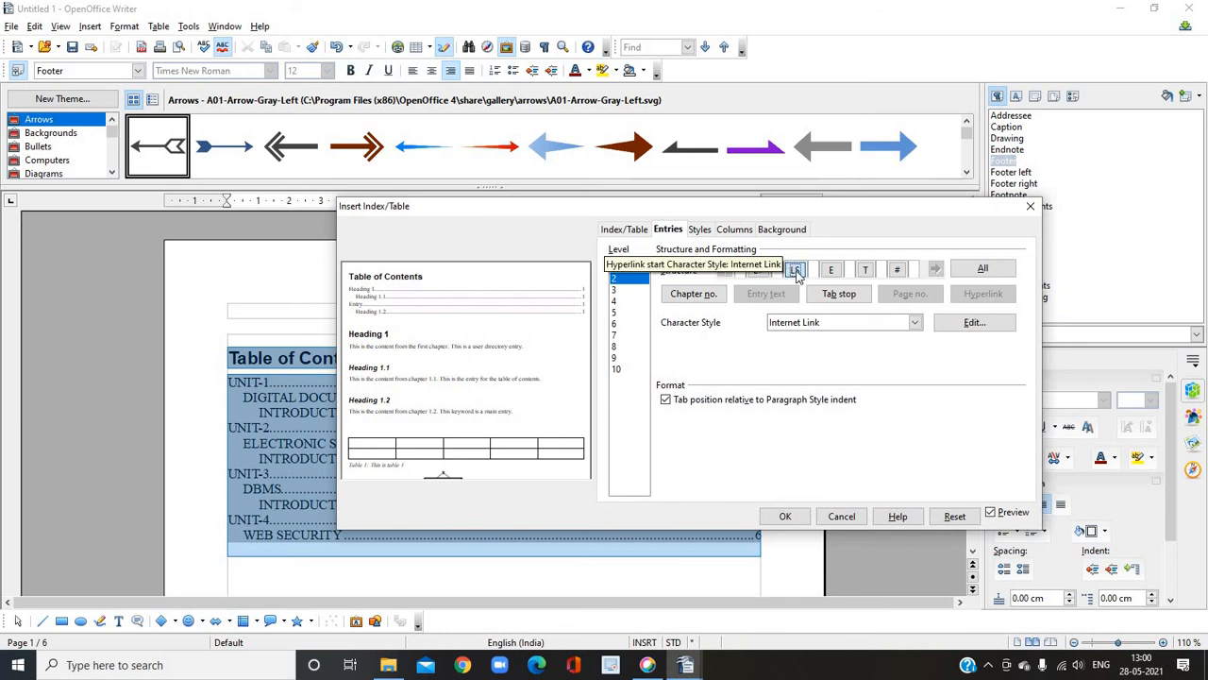
{"action": "left_click", "coordinate": [852, 270]}
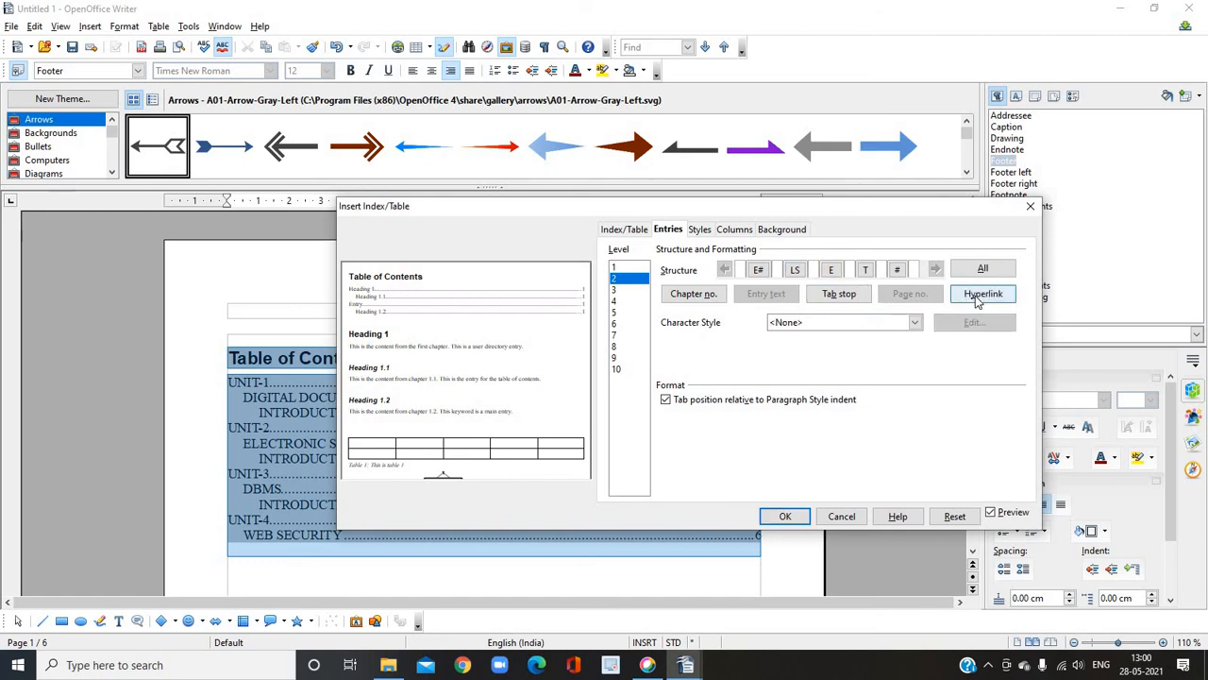
{"action": "left_click", "coordinate": [978, 296]}
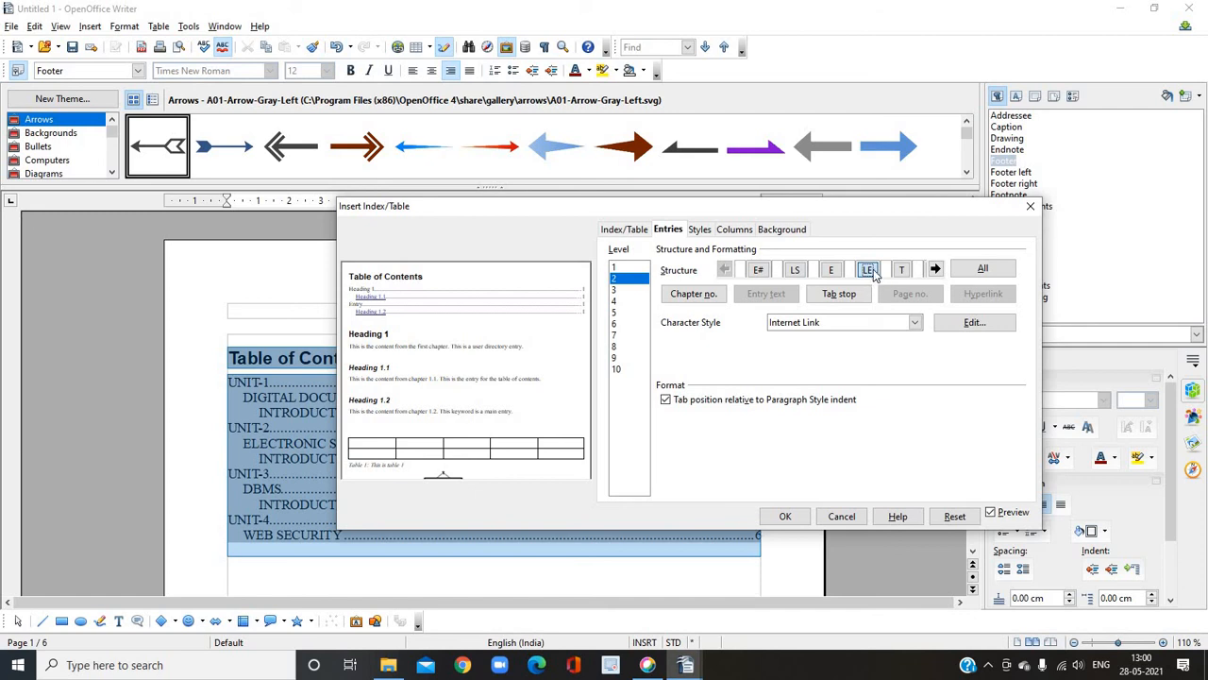
{"action": "left_click", "coordinate": [785, 516]}
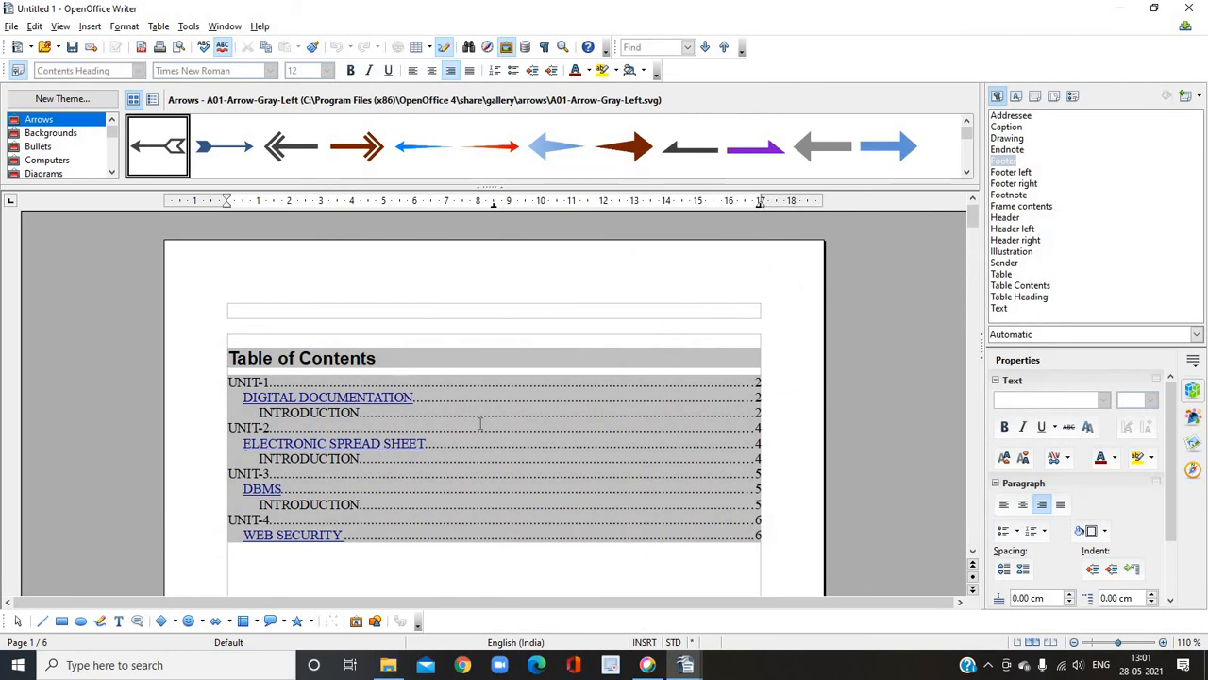
Follow the DIGITAL DOCUMENTATION hyperlink in the table of contents and check the section it leads to
{"action": "scroll", "coordinate": [479, 424], "scroll_direction": "down", "scroll_amount": 3}
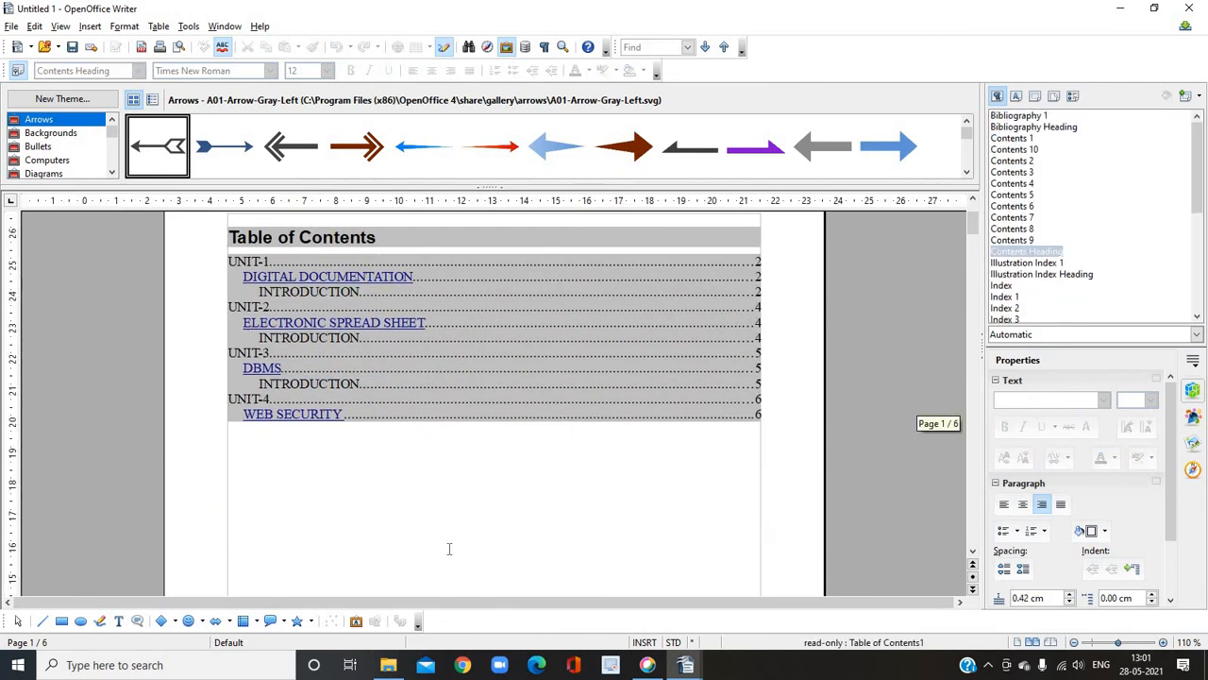
{"action": "left_click", "coordinate": [399, 456]}
{"action": "scroll", "coordinate": [399, 456], "scroll_direction": "up", "scroll_amount": 1}
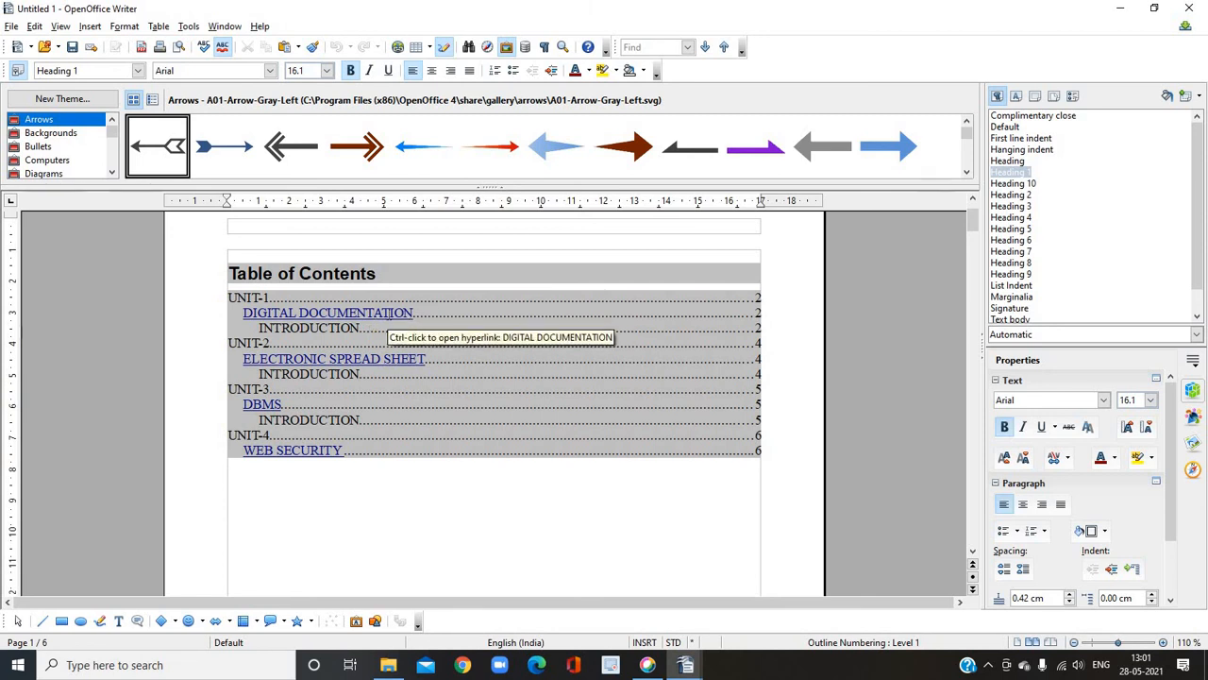
{"action": "left_click", "coordinate": [390, 311], "text": "ctrl"}
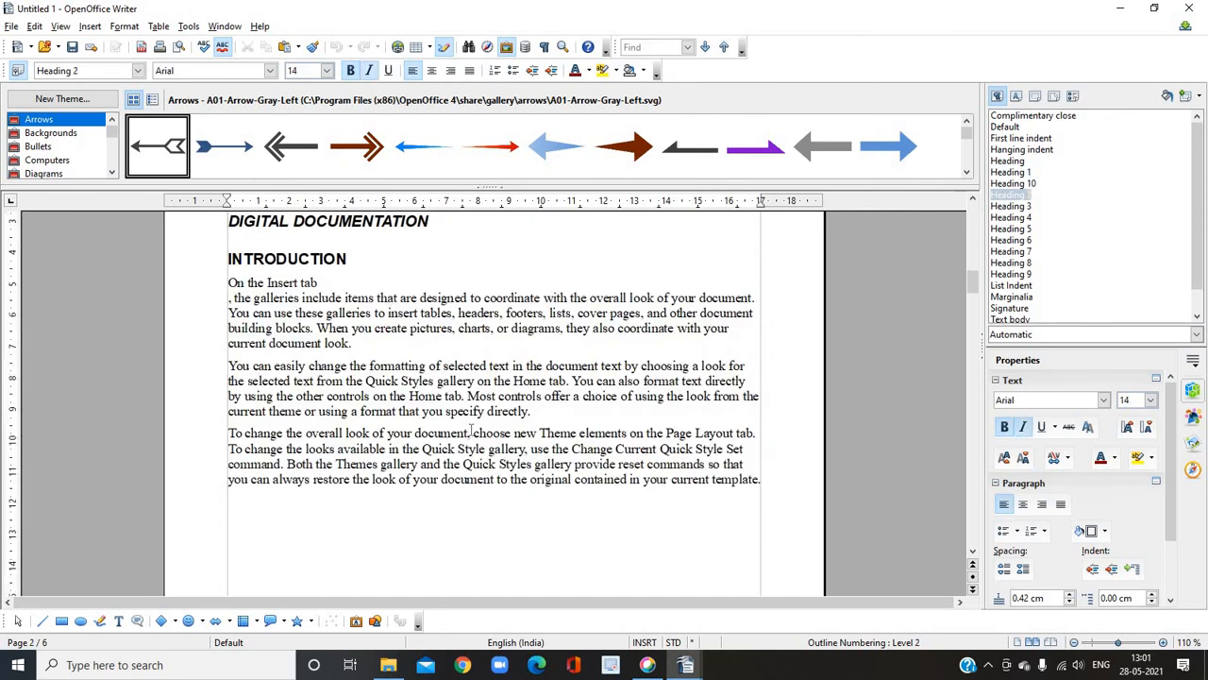
{"action": "scroll", "coordinate": [471, 432], "scroll_direction": "down", "scroll_amount": 6}
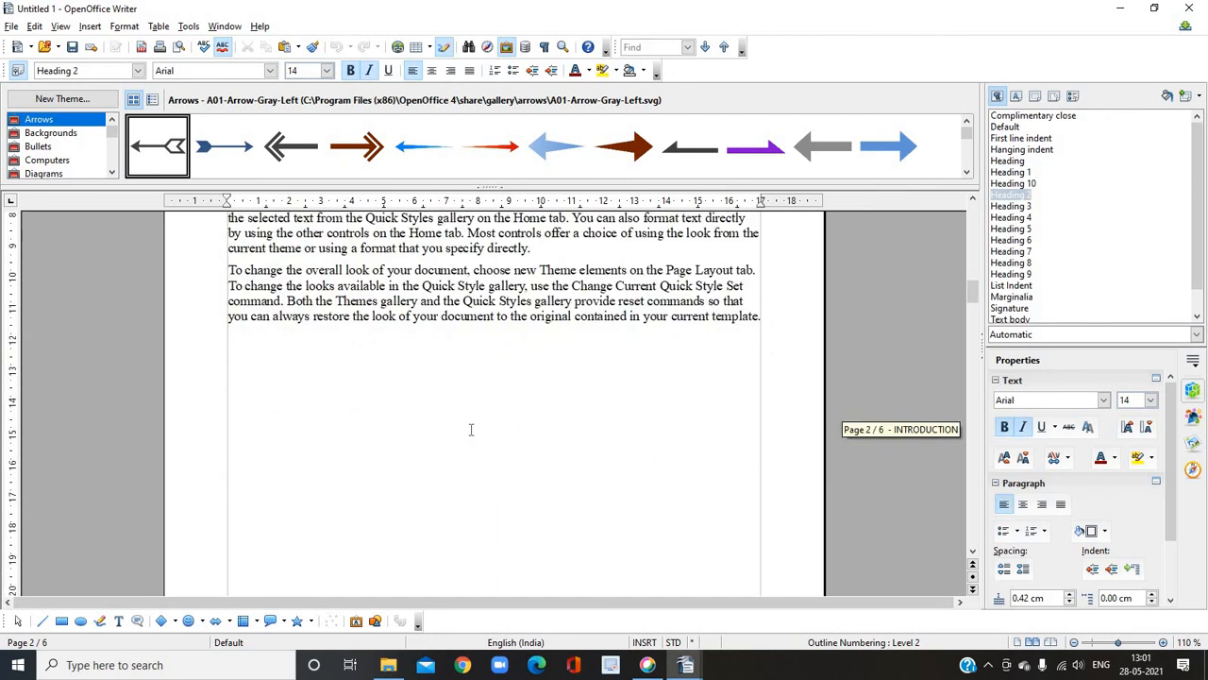
{"action": "scroll", "coordinate": [471, 433], "scroll_direction": "up", "scroll_amount": 10}
{"action": "scroll", "coordinate": [471, 433], "scroll_direction": "down", "scroll_amount": 3}
{"action": "scroll", "coordinate": [471, 433], "scroll_direction": "up", "scroll_amount": 10}
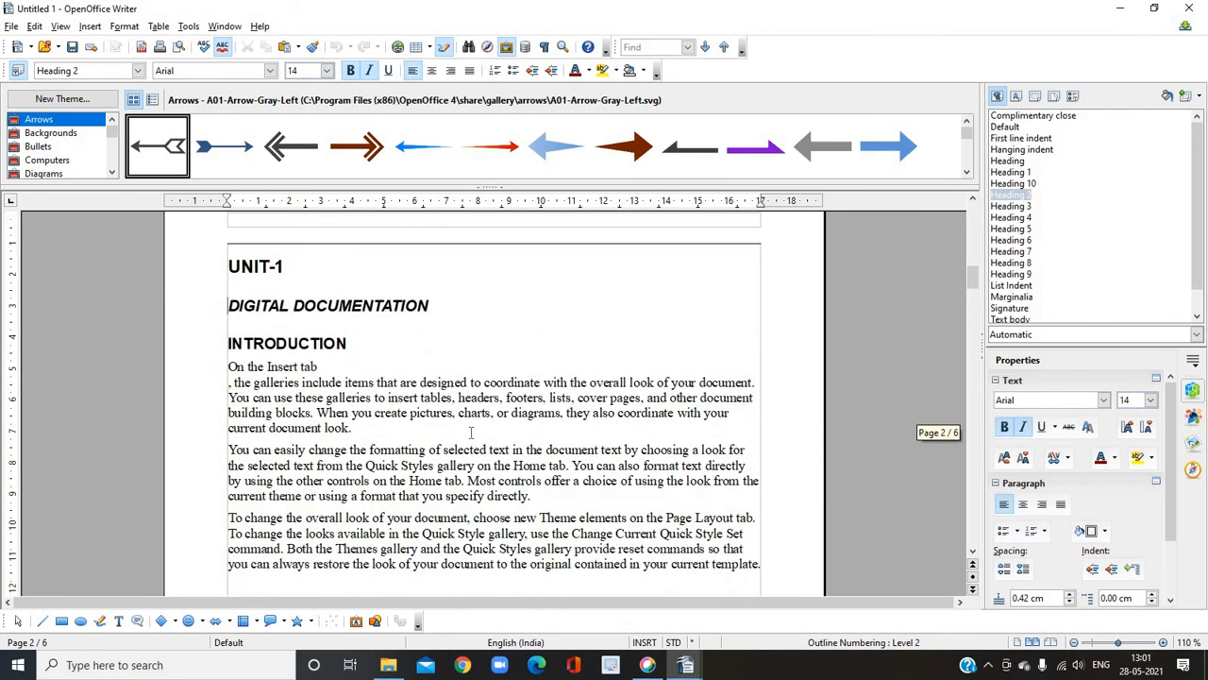